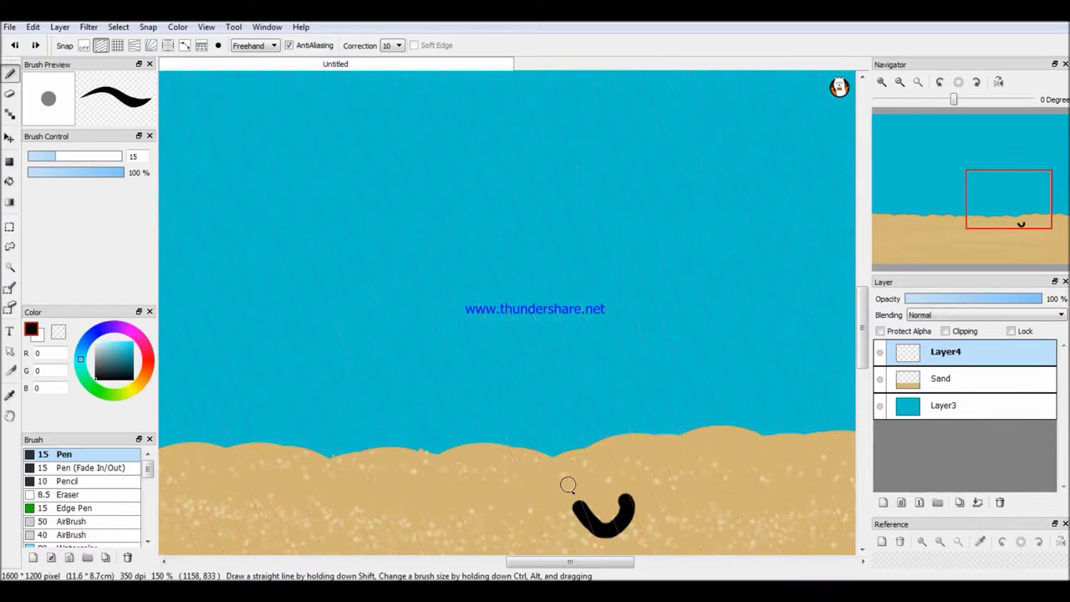
Complete the black outline of a slanted pole rising from the sand, with straight parallel sides and a closed top.
{"action": "left_click", "coordinate": [627, 493]}
{"action": "left_click", "coordinate": [497, 159], "text": "shift"}
{"action": "left_click", "coordinate": [84, 46]}
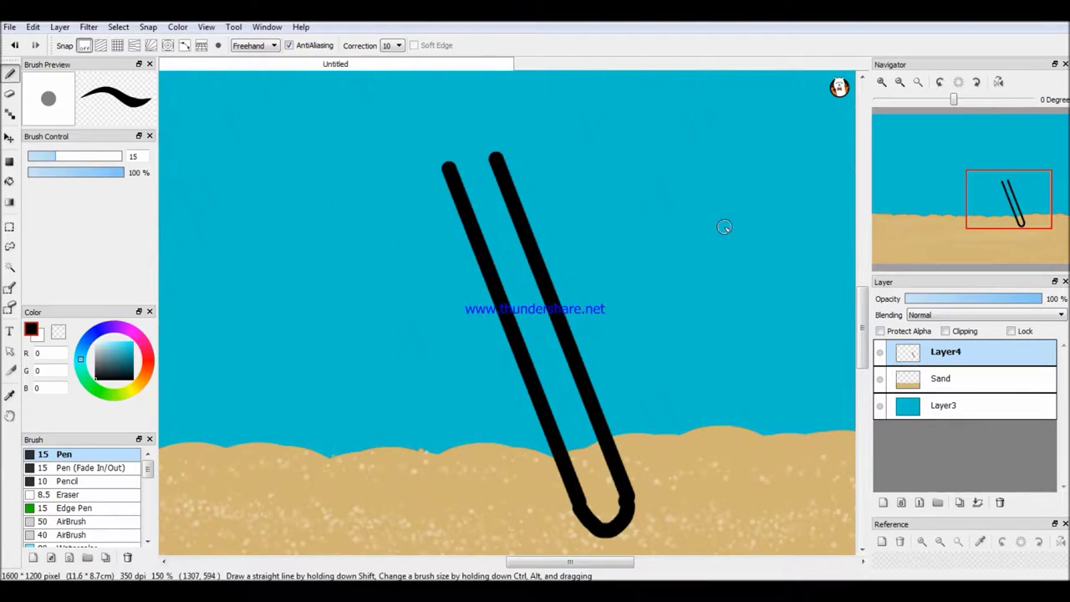
{"action": "left_click_drag", "start_coordinate": [595, 563], "coordinate": [592, 565]}
{"action": "left_click_drag", "start_coordinate": [489, 161], "coordinate": [535, 153]}
Fill the slanted pole with grey (113, 116, 117) and paint over the unfilled spots at its lower end.
{"action": "left_click", "coordinate": [97, 362]}
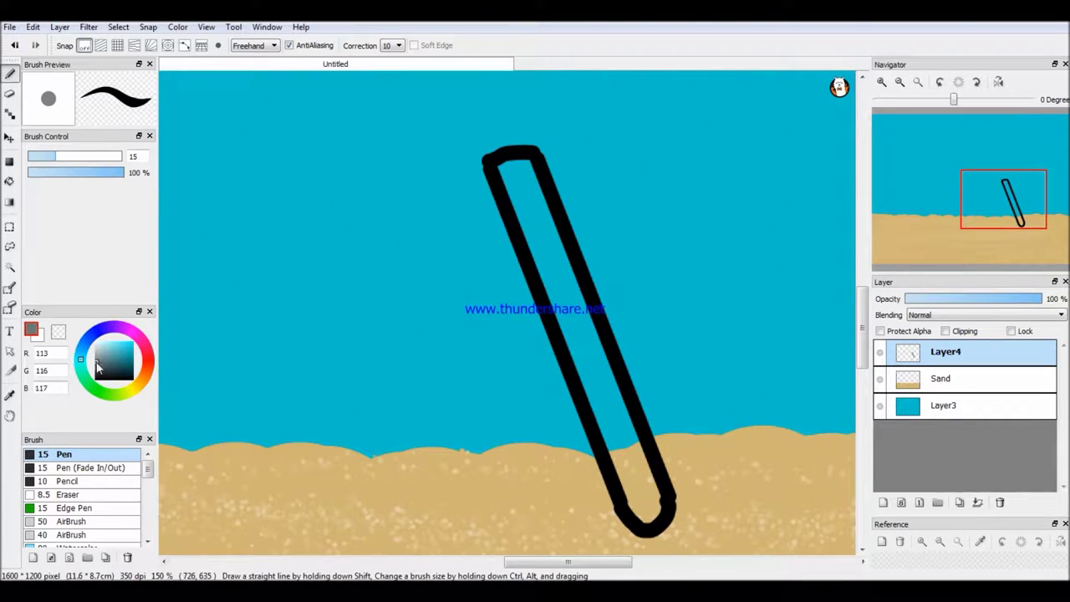
{"action": "left_click", "coordinate": [9, 181]}
{"action": "left_click", "coordinate": [577, 338]}
{"action": "left_click", "coordinate": [637, 481]}
{"action": "left_click", "coordinate": [10, 75]}
{"action": "left_click_drag", "start_coordinate": [620, 463], "coordinate": [653, 481]}
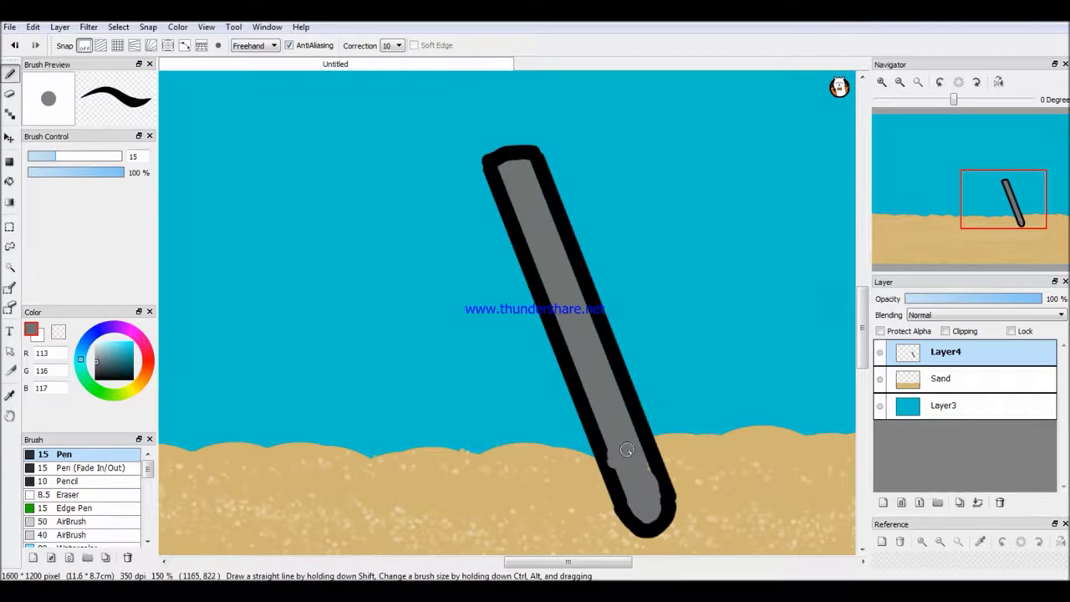
Erase the black cap across the pole's upper end so that the end is open.
{"action": "left_click", "coordinate": [9, 93]}
{"action": "left_click_drag", "start_coordinate": [486, 159], "coordinate": [510, 145]}
{"action": "key", "text": "ctrl+z"}
{"action": "left_click_drag", "start_coordinate": [47, 156], "coordinate": [59, 157]}
{"action": "left_click_drag", "start_coordinate": [489, 159], "coordinate": [539, 147]}
{"action": "scroll", "coordinate": [406, 172], "scroll_direction": "down", "scroll_amount": 1}
{"action": "scroll", "coordinate": [468, 179], "scroll_direction": "up", "scroll_amount": 2}
{"action": "scroll", "coordinate": [737, 306], "scroll_direction": "down", "scroll_amount": 2}
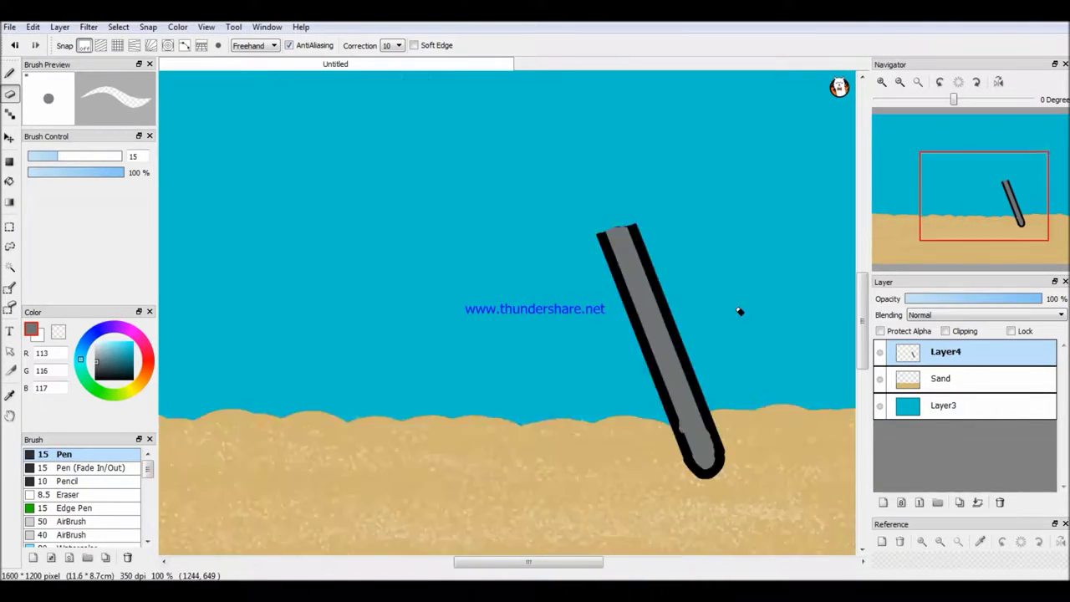
Extend both sides of the pole upward with parallel-snapped black lines and close the end with a rounded freehand cap.
{"action": "left_click", "coordinate": [100, 46]}
{"action": "left_click", "coordinate": [472, 228]}
{"action": "left_click_drag", "start_coordinate": [636, 227], "coordinate": [626, 199]}
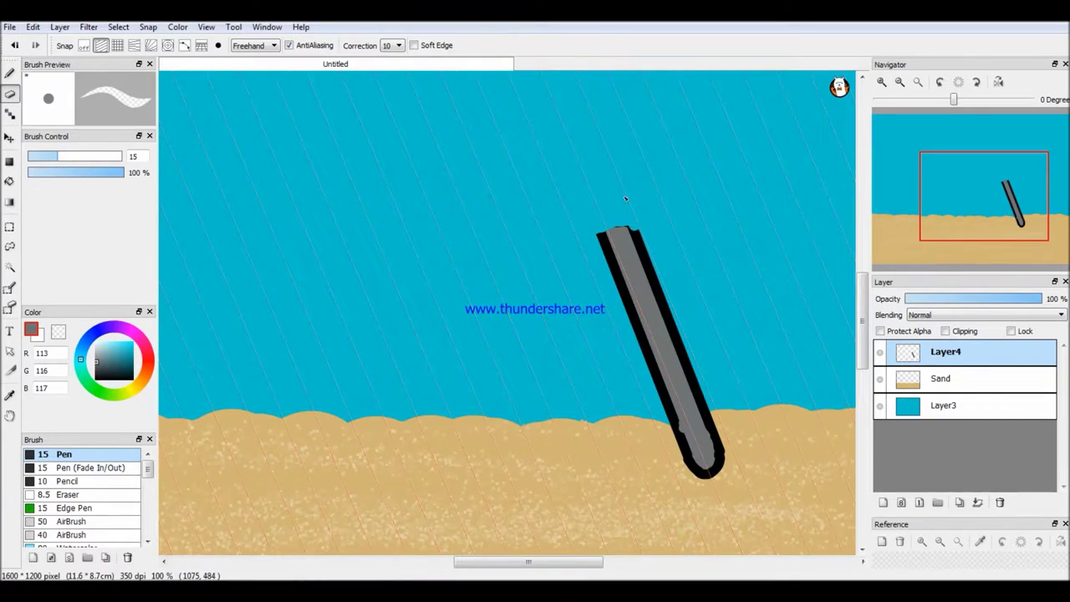
{"action": "left_click", "coordinate": [11, 74]}
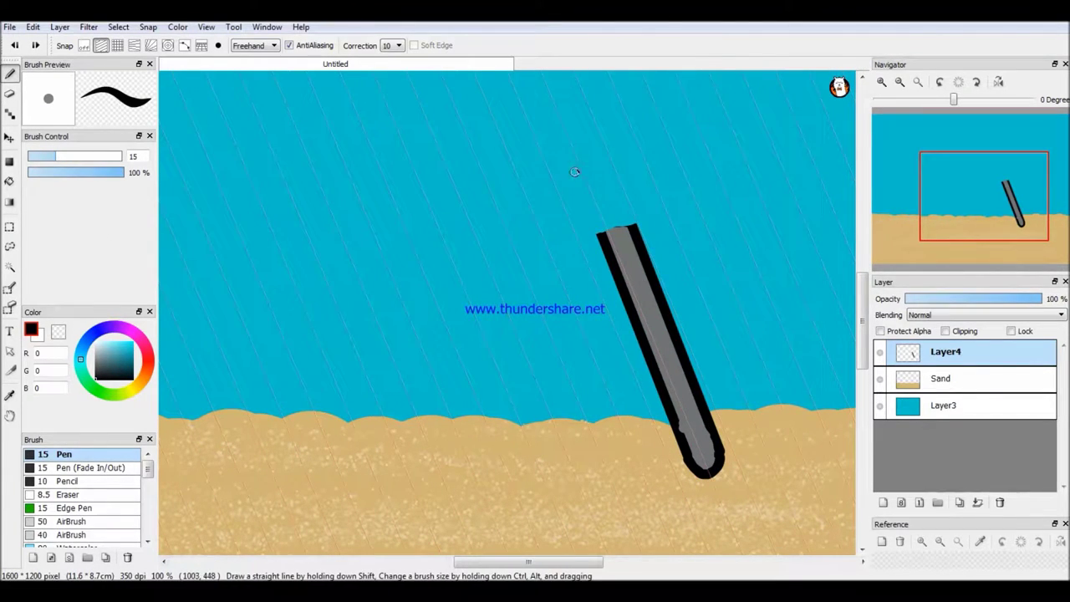
{"action": "left_click_drag", "start_coordinate": [573, 164], "coordinate": [605, 242]}
{"action": "left_click_drag", "start_coordinate": [608, 159], "coordinate": [638, 231]}
{"action": "left_click", "coordinate": [84, 45]}
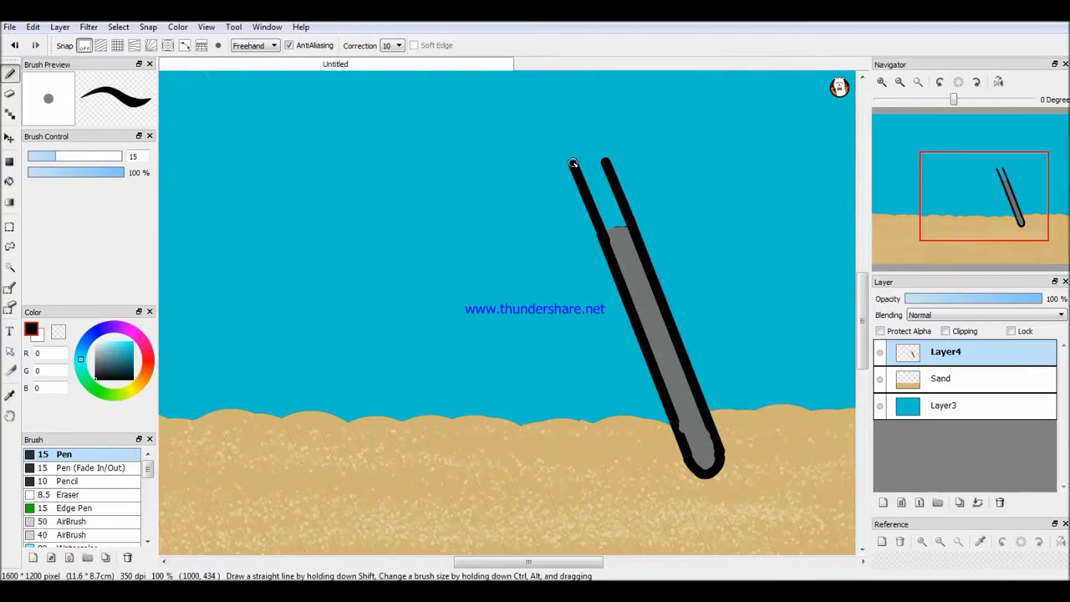
{"action": "left_click_drag", "start_coordinate": [573, 163], "coordinate": [607, 161]}
Fill the pole's extension with the same grey as its lower part and paint over the seam between them.
{"action": "left_click", "coordinate": [9, 395]}
{"action": "left_click", "coordinate": [639, 288]}
{"action": "left_click", "coordinate": [9, 182]}
{"action": "left_click", "coordinate": [590, 180]}
{"action": "key", "text": "b"}
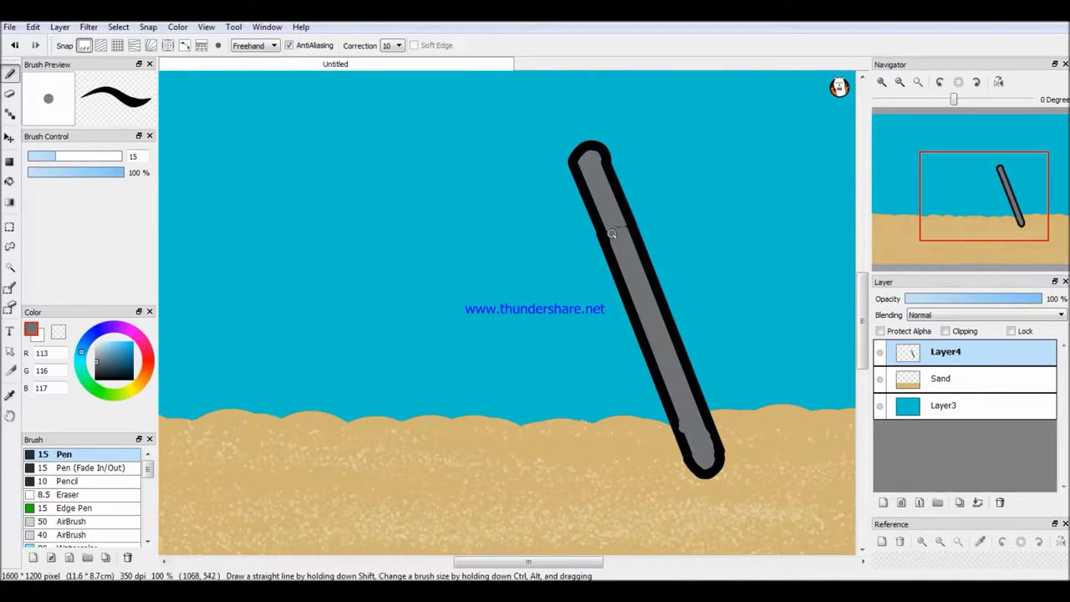
Draw two long, straight black lines running from the pole's top to the left as the edges of a crossbar.
{"action": "left_click_drag", "start_coordinate": [390, 128], "coordinate": [381, 127]}
{"action": "key", "text": "ctrl+z"}
{"action": "left_click", "coordinate": [95, 380]}
{"action": "left_click_drag", "start_coordinate": [572, 160], "coordinate": [338, 128]}
{"action": "left_click_drag", "start_coordinate": [605, 145], "coordinate": [344, 108]}
{"action": "key", "text": "ctrl+z"}
{"action": "left_click_drag", "start_coordinate": [609, 151], "coordinate": [351, 105]}
{"action": "key", "text": "ctrl+z"}
{"action": "left_click", "coordinate": [608, 143]}
{"action": "left_click", "coordinate": [337, 104], "text": "shift"}
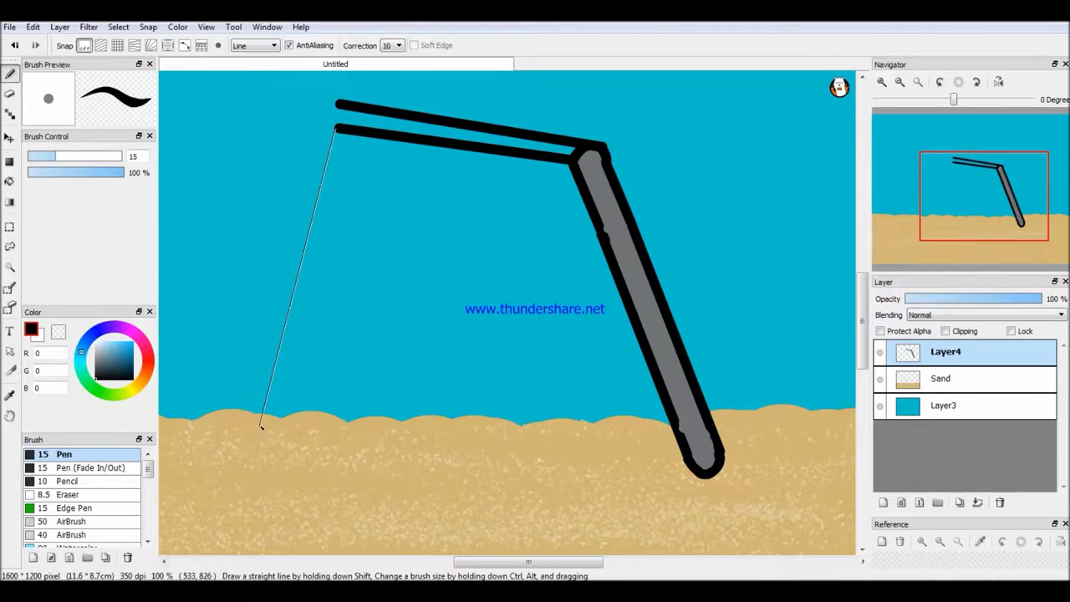
{"action": "left_click", "coordinate": [263, 448], "text": "shift"}
{"action": "left_click", "coordinate": [337, 104]}
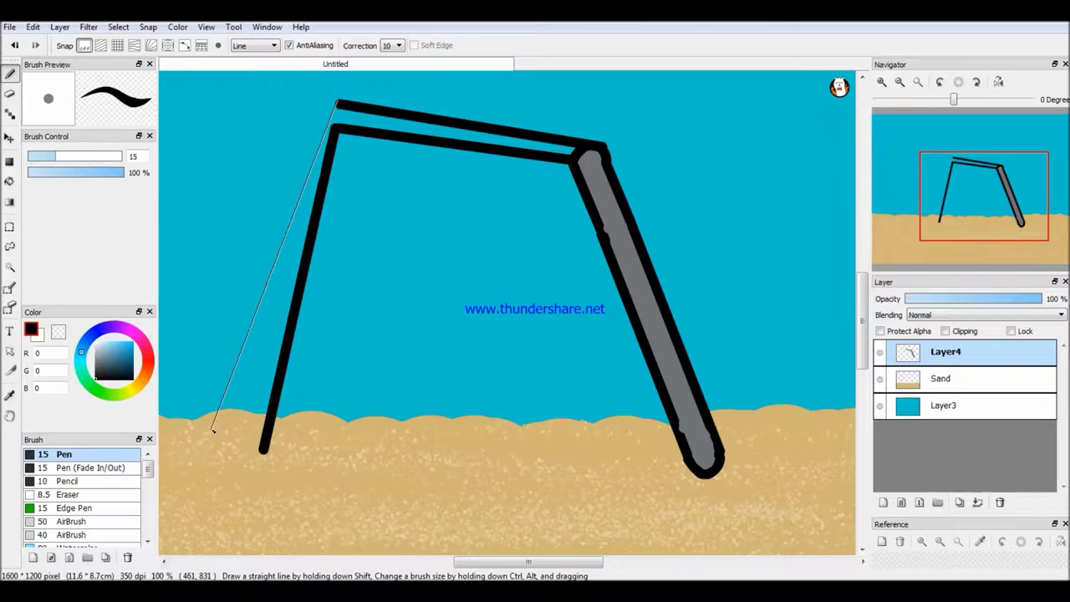
{"action": "left_click", "coordinate": [284, 100], "text": "shift"}
{"action": "left_click", "coordinate": [227, 441], "text": "shift"}
{"action": "key", "text": "ctrl+z"}
{"action": "key", "text": "ctrl+z"}
{"action": "key", "text": "ctrl+z"}
{"action": "key", "text": "ctrl+z"}
Draw a straight black line from the crossbar's lower left end down into the sand as the left leg's outer edge.
{"action": "left_click", "coordinate": [338, 128]}
{"action": "left_click", "coordinate": [286, 444], "text": "shift"}
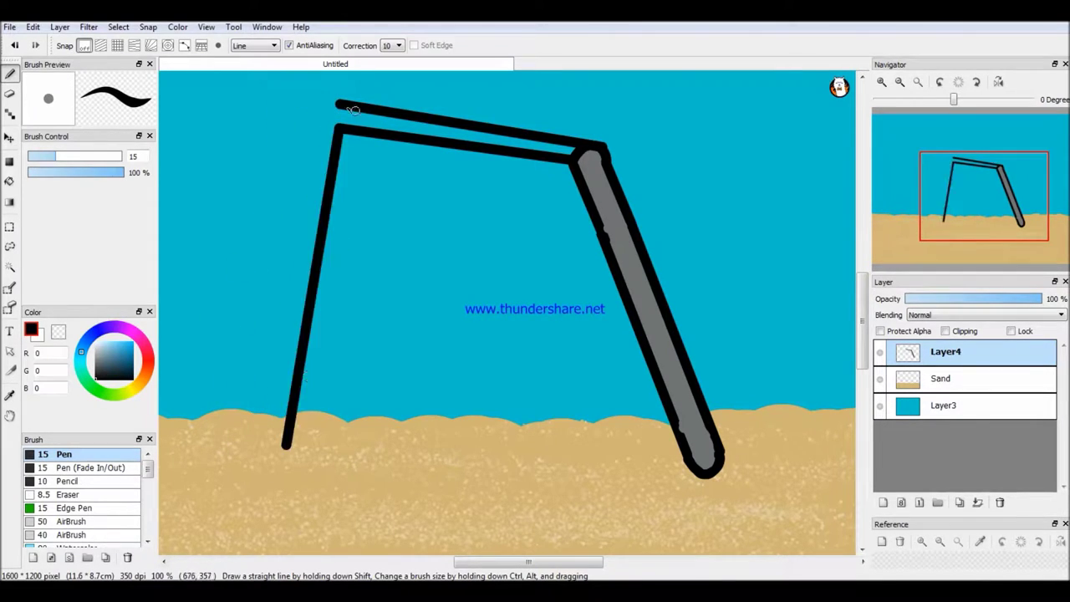
{"action": "left_click", "coordinate": [275, 46]}
{"action": "left_click", "coordinate": [255, 79]}
{"action": "left_click", "coordinate": [287, 448]}
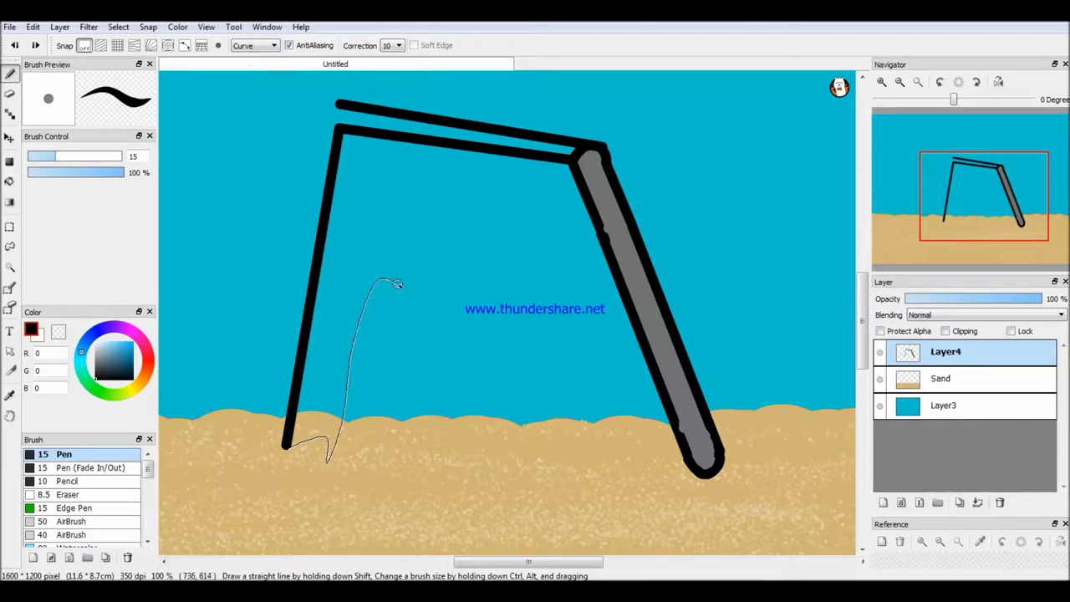
{"action": "key", "text": "ctrl+z"}
Round off the left leg's foot freehand and draw its straight inner edge up to the crossbar.
{"action": "left_click", "coordinate": [259, 45]}
{"action": "left_click", "coordinate": [35, 46]}
{"action": "left_click", "coordinate": [264, 45]}
{"action": "left_click", "coordinate": [248, 52]}
{"action": "mouse_move", "coordinate": [286, 445]}
{"action": "left_mouse_down"}
{"action": "mouse_move", "coordinate": [311, 439]}
{"action": "mouse_move", "coordinate": [322, 339]}
{"action": "mouse_move", "coordinate": [317, 422]}
{"action": "left_mouse_up"}
{"action": "left_click", "coordinate": [257, 46]}
{"action": "left_click", "coordinate": [253, 66]}
{"action": "left_click_drag", "start_coordinate": [353, 224], "coordinate": [361, 136]}
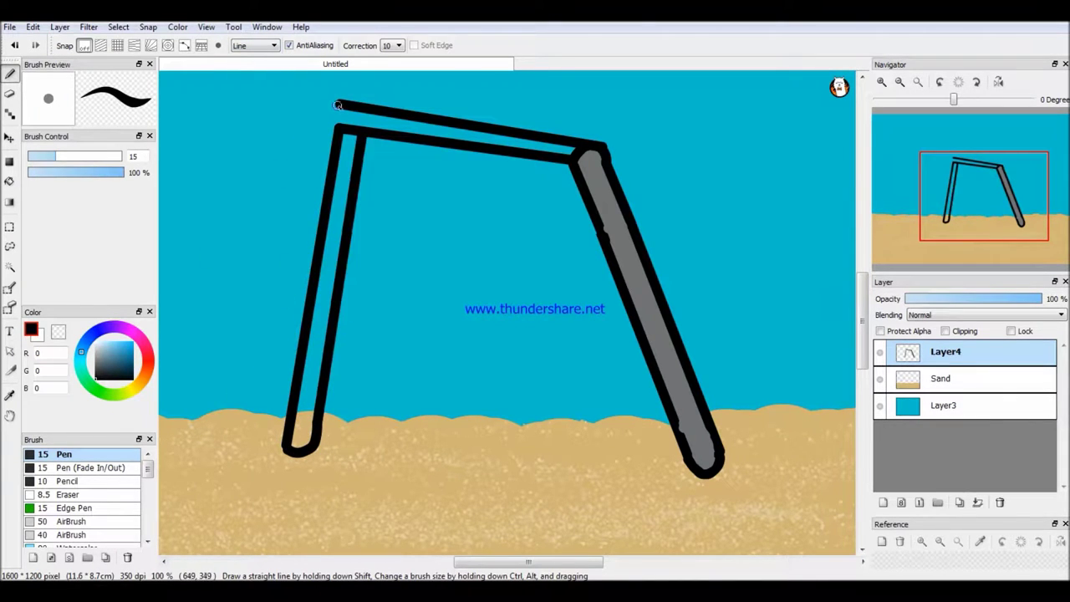
Fill the left leg and crossbar with the right pole's grey, hiding the Sand layer while filling and showing it again.
{"action": "left_click", "coordinate": [879, 378]}
{"action": "left_click", "coordinate": [11, 182]}
{"action": "left_click", "coordinate": [10, 394]}
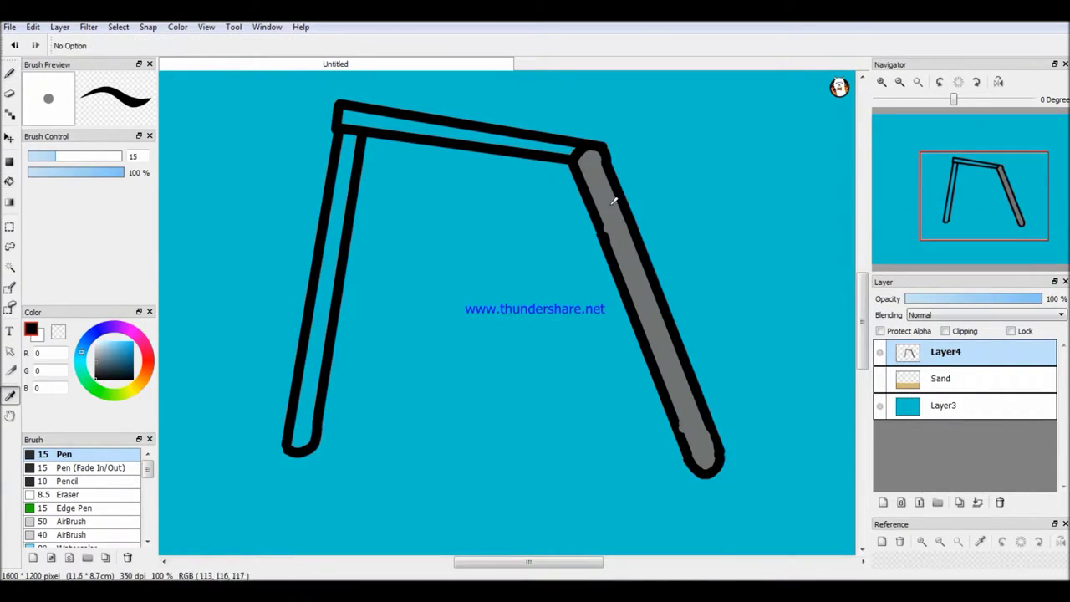
{"action": "left_click", "coordinate": [600, 191]}
{"action": "left_click", "coordinate": [10, 181]}
{"action": "left_click", "coordinate": [329, 279]}
{"action": "left_click", "coordinate": [402, 126]}
{"action": "left_click", "coordinate": [305, 431]}
{"action": "left_click", "coordinate": [879, 379]}
Shade the right pole along its edge with the AirBrush in black at size 50.
{"action": "left_click", "coordinate": [10, 73]}
{"action": "mouse_move", "coordinate": [148, 469]}
{"action": "left_mouse_down"}
{"action": "mouse_move", "coordinate": [148, 491]}
{"action": "mouse_move", "coordinate": [148, 466]}
{"action": "left_mouse_up"}
{"action": "left_click", "coordinate": [74, 522]}
{"action": "left_click", "coordinate": [96, 379]}
{"action": "mouse_move", "coordinate": [606, 194]}
{"action": "left_mouse_down"}
{"action": "mouse_move", "coordinate": [654, 365]}
{"action": "mouse_move", "coordinate": [703, 476]}
{"action": "mouse_move", "coordinate": [583, 158]}
{"action": "left_mouse_up"}
{"action": "mouse_move", "coordinate": [301, 443]}
{"action": "left_mouse_down"}
{"action": "mouse_move", "coordinate": [302, 326]}
{"action": "mouse_move", "coordinate": [339, 131]}
{"action": "mouse_move", "coordinate": [285, 447]}
{"action": "mouse_move", "coordinate": [345, 115]}
{"action": "mouse_move", "coordinate": [490, 121]}
{"action": "mouse_move", "coordinate": [473, 169]}
{"action": "mouse_move", "coordinate": [504, 129]}
{"action": "mouse_move", "coordinate": [581, 150]}
{"action": "left_mouse_up"}
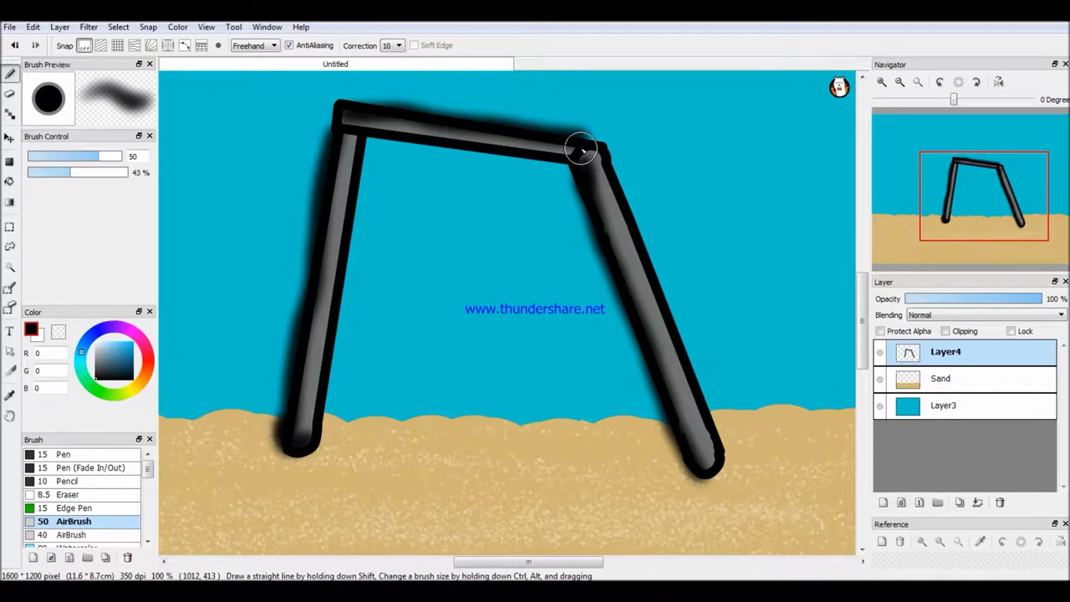
{"action": "key", "text": "ctrl+z"}
{"action": "key", "text": "ctrl+z"}
Shade the left leg and crossbar with the black AirBrush at size 33.2 and paint a shadow on the sand at the left foot.
{"action": "key", "text": "bracketleft"}
{"action": "key", "text": "bracketleft"}
{"action": "left_click_drag", "start_coordinate": [295, 438], "coordinate": [338, 135]}
{"action": "left_click_drag", "start_coordinate": [346, 112], "coordinate": [577, 146]}
{"action": "key", "text": "ctrl+z"}
{"action": "left_click_drag", "start_coordinate": [354, 117], "coordinate": [579, 148]}
{"action": "mouse_move", "coordinate": [288, 455]}
{"action": "left_mouse_down"}
{"action": "mouse_move", "coordinate": [271, 475]}
{"action": "mouse_move", "coordinate": [286, 464]}
{"action": "left_mouse_up"}
{"action": "left_click", "coordinate": [63, 454]}
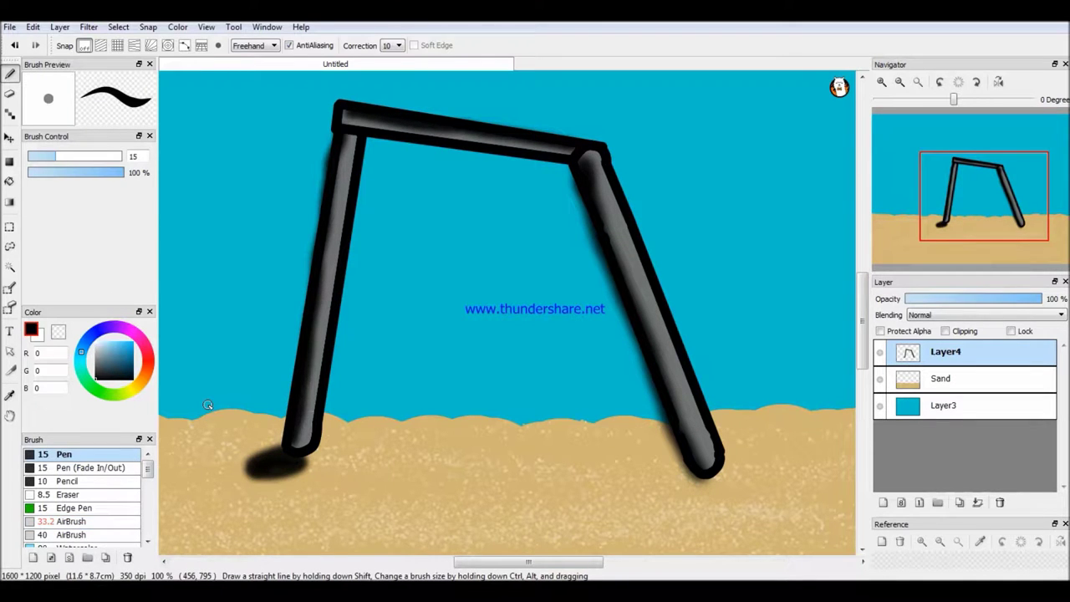
Draw a round animal head with two upright ears between the legs, using the black Fluffy brush at size 15 and circle snapping.
{"action": "key", "text": "6"}
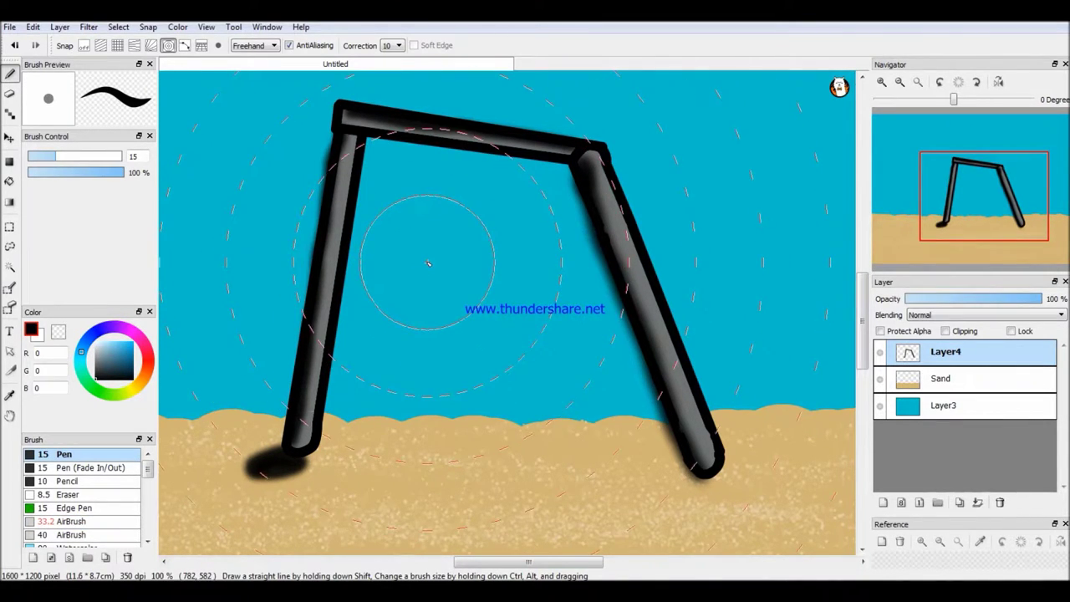
{"action": "scroll", "coordinate": [133, 502], "scroll_direction": "down", "scroll_amount": 6}
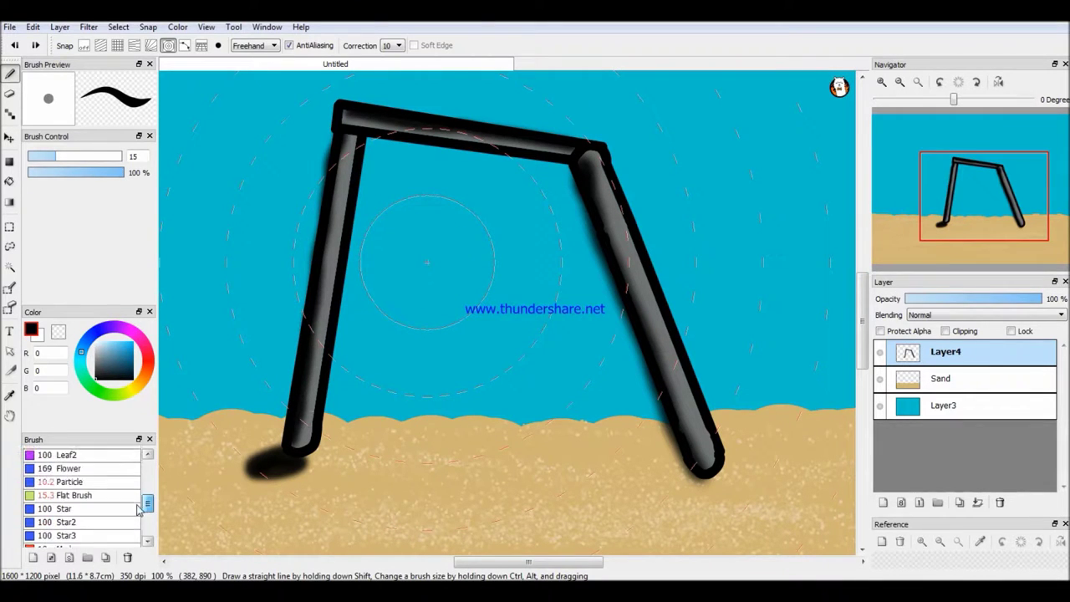
{"action": "left_click", "coordinate": [134, 499]}
{"action": "left_click_drag", "start_coordinate": [92, 157], "coordinate": [44, 156]}
{"action": "left_click_drag", "start_coordinate": [427, 224], "coordinate": [425, 224]}
{"action": "key", "text": "ctrl+z"}
{"action": "left_click_drag", "start_coordinate": [45, 157], "coordinate": [58, 156]}
{"action": "left_click_drag", "start_coordinate": [425, 218], "coordinate": [428, 218]}
{"action": "key", "text": "ctrl+z"}
{"action": "mouse_move", "coordinate": [439, 261]}
{"action": "left_mouse_down"}
{"action": "mouse_move", "coordinate": [397, 280]}
{"action": "mouse_move", "coordinate": [415, 261]}
{"action": "left_mouse_up"}
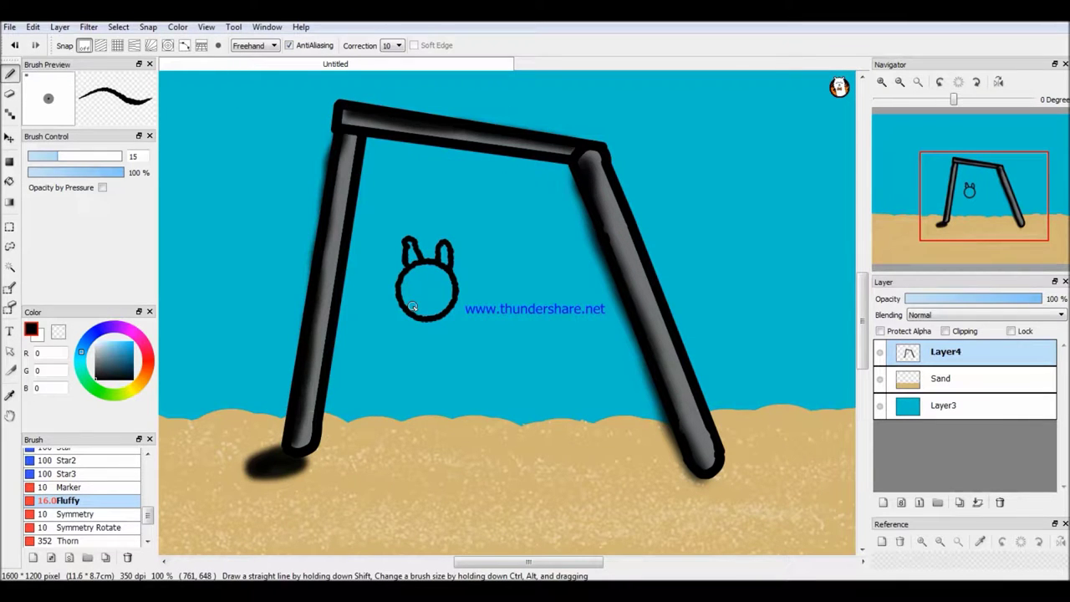
Outline a V-shaped forehead marking on the head in black and fill it with grey (157, 157, 157).
{"action": "left_click_drag", "start_coordinate": [94, 356], "coordinate": [94, 381]}
{"action": "key", "text": "g"}
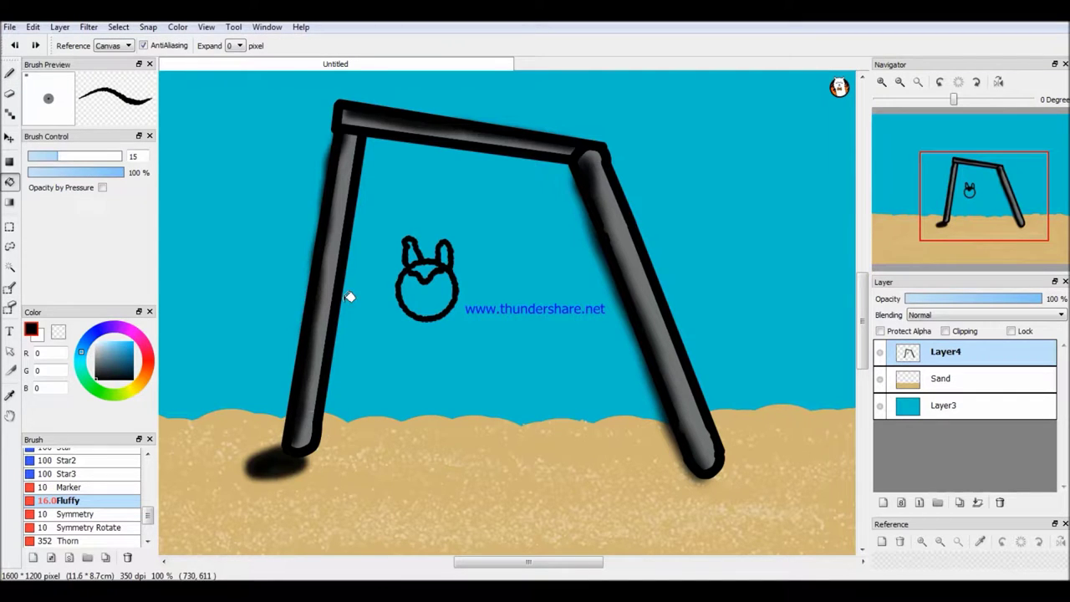
Search My Pictures for "Misty" and open the plush husky photo Misty!.jpg.
{"action": "key", "text": "ctrl+o"}
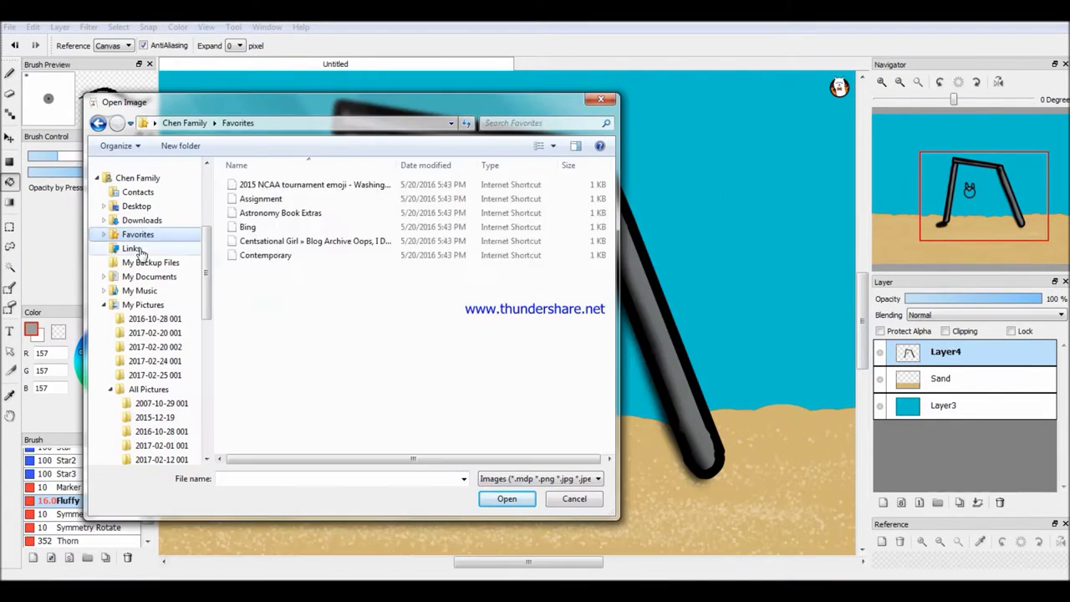
{"action": "left_click", "coordinate": [535, 123]}
{"action": "type", "text": "Misty"}
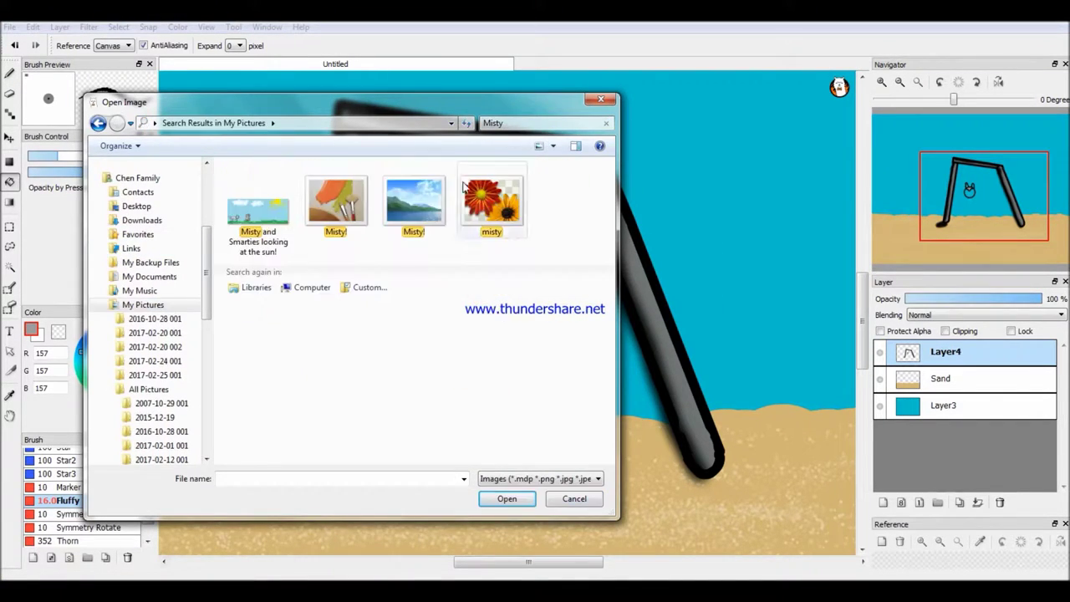
{"action": "double_click", "coordinate": [355, 209]}
Transform the pasted husky photo on Layer5 to place it beside the frame's left leg as a reference.
{"action": "key", "text": "b"}
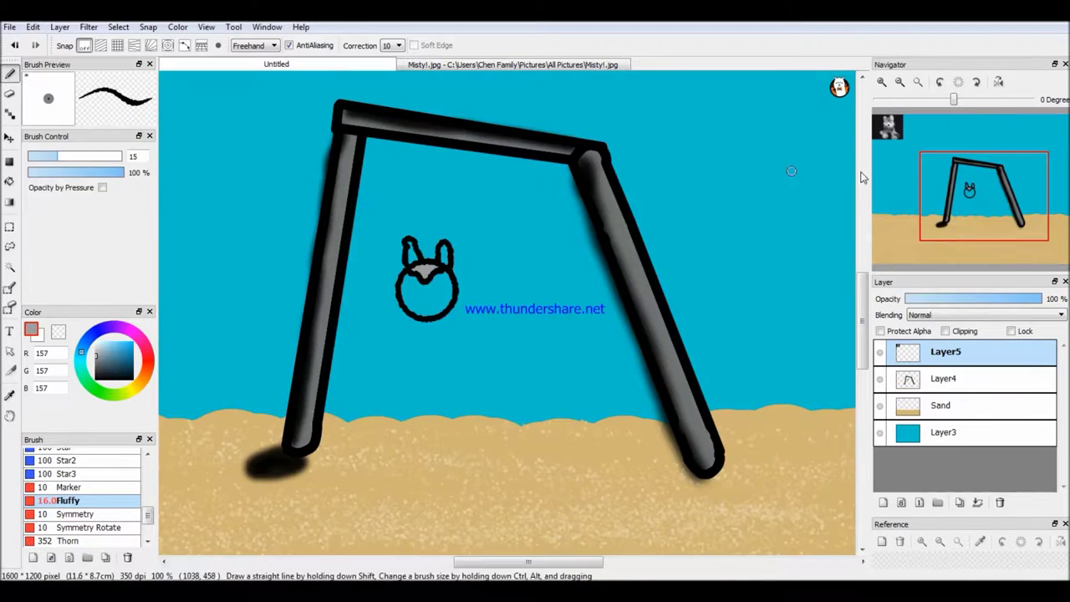
{"action": "scroll", "coordinate": [310, 204], "scroll_direction": "down", "scroll_amount": 2}
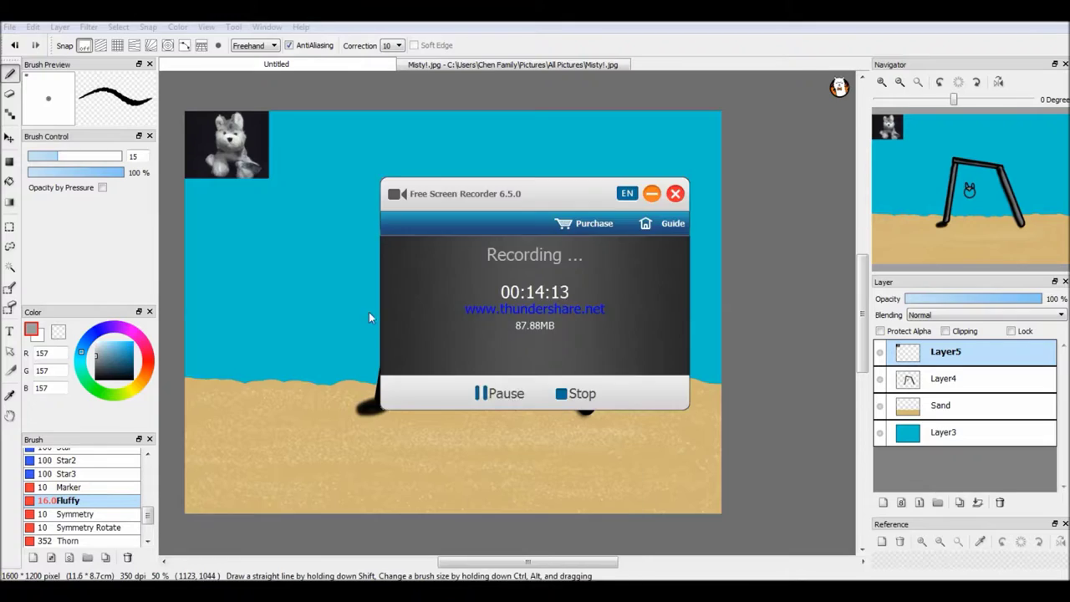
{"action": "left_click", "coordinate": [32, 27]}
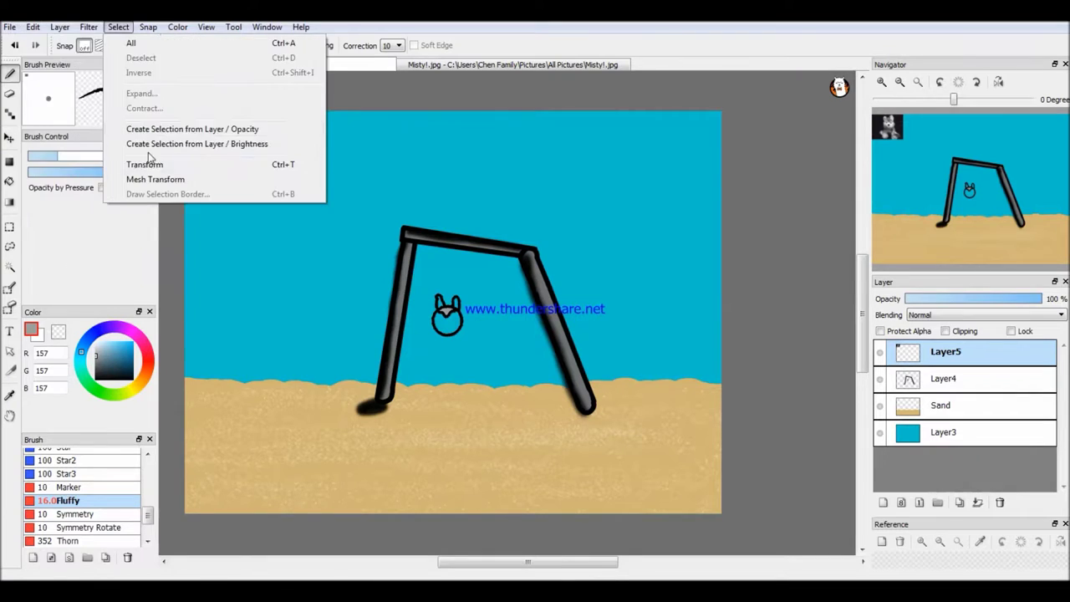
{"action": "left_click", "coordinate": [152, 159]}
{"action": "scroll", "coordinate": [494, 330], "scroll_direction": "up", "scroll_amount": 2}
{"action": "key", "text": "Return"}
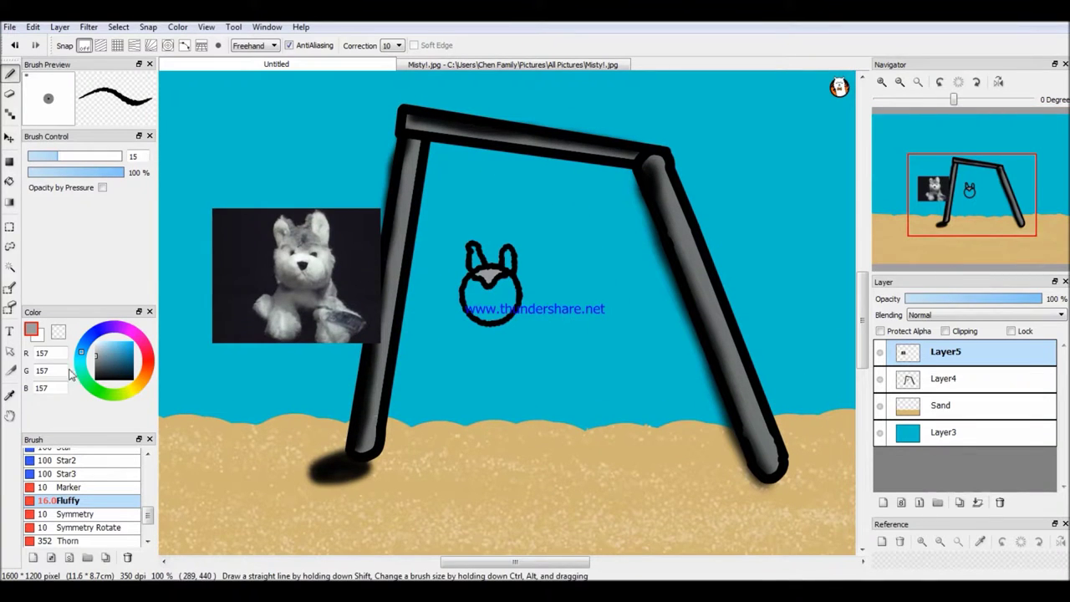
Fill the insides of both ears with near-white (251, 254, 255).
{"action": "left_click", "coordinate": [96, 343]}
{"action": "left_click", "coordinate": [9, 182]}
{"action": "left_click", "coordinate": [473, 256]}
{"action": "left_click", "coordinate": [509, 258]}
Draw a thin black line down the inside of each ear with the Fluffy brush at size 2.4.
{"action": "left_click", "coordinate": [10, 74]}
{"action": "scroll", "coordinate": [967, 192], "scroll_direction": "up", "scroll_amount": 6}
{"action": "left_click", "coordinate": [967, 190]}
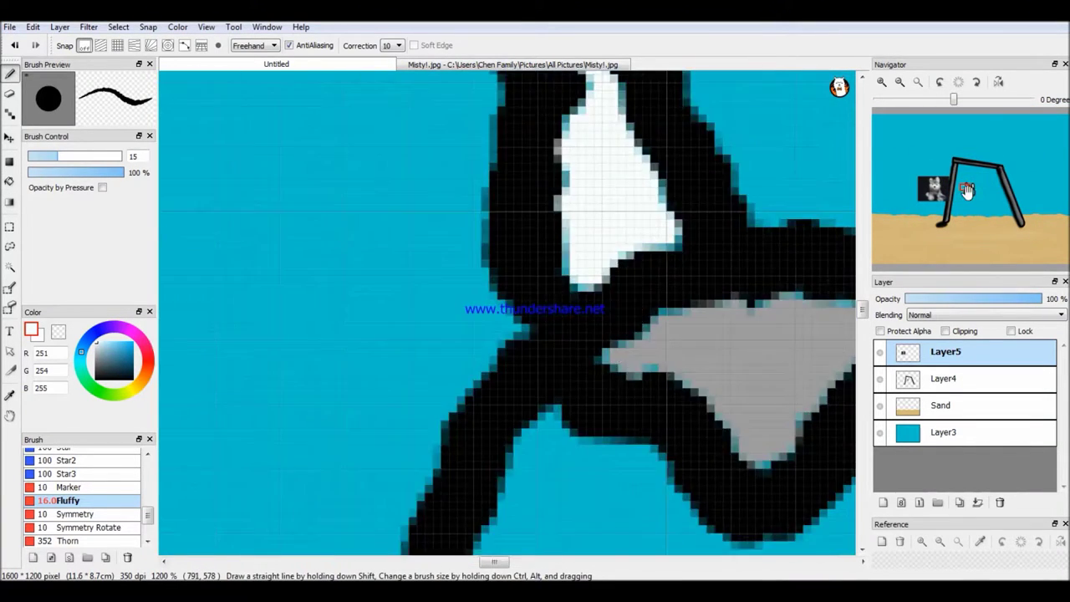
{"action": "left_click_drag", "start_coordinate": [967, 190], "coordinate": [972, 188]}
{"action": "left_click_drag", "start_coordinate": [61, 158], "coordinate": [30, 158]}
{"action": "left_click_drag", "start_coordinate": [535, 246], "coordinate": [548, 478]}
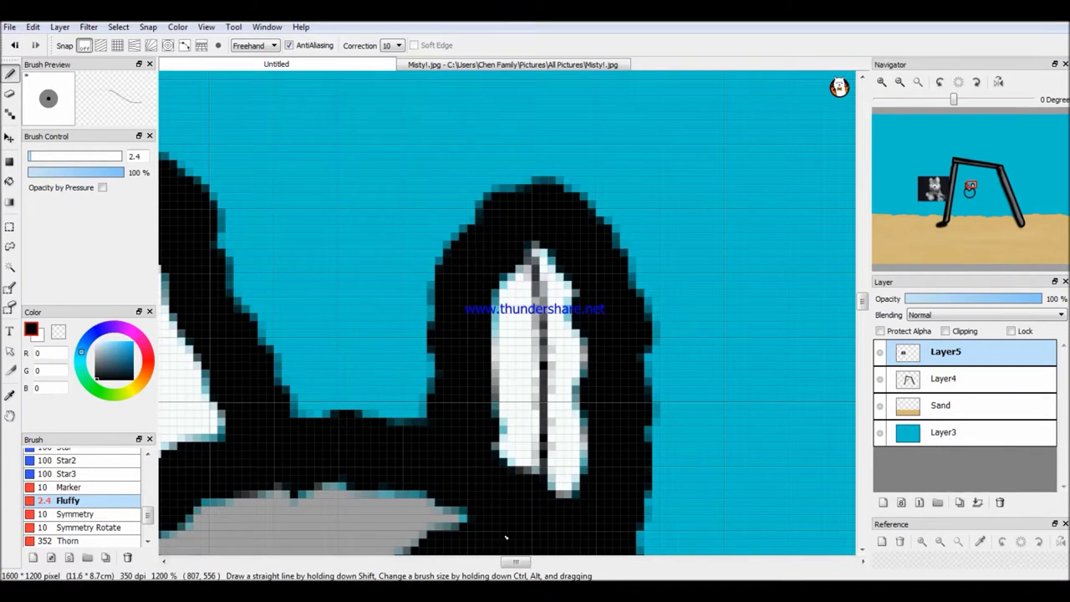
{"action": "left_click_drag", "start_coordinate": [518, 562], "coordinate": [510, 563]}
{"action": "left_click_drag", "start_coordinate": [475, 237], "coordinate": [517, 454]}
Fill the face below the forehead marking with white (255, 255, 255).
{"action": "scroll", "coordinate": [602, 351], "scroll_direction": "down", "scroll_amount": 6}
{"action": "left_click_drag", "start_coordinate": [955, 180], "coordinate": [960, 187]}
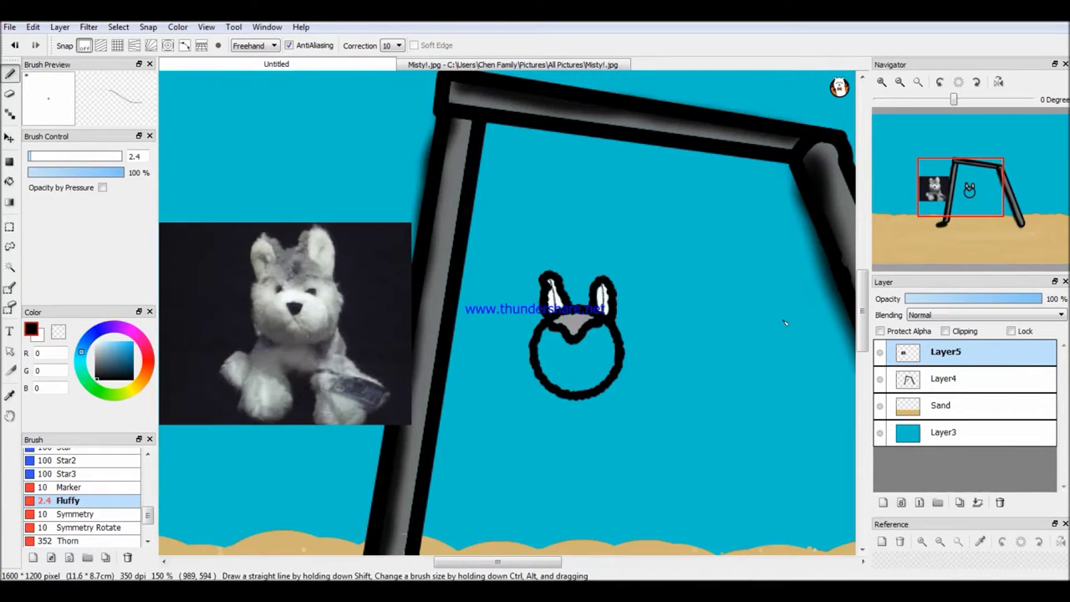
{"action": "left_click", "coordinate": [9, 182]}
{"action": "left_click", "coordinate": [577, 361]}
{"action": "key", "text": "ctrl+z"}
{"action": "left_click", "coordinate": [96, 342]}
{"action": "left_click", "coordinate": [578, 361]}
Draw two round black eye outlines on the face with the Fluffy brush at size 8.8 and circle snapping.
{"action": "scroll", "coordinate": [616, 344], "scroll_direction": "up", "scroll_amount": 1}
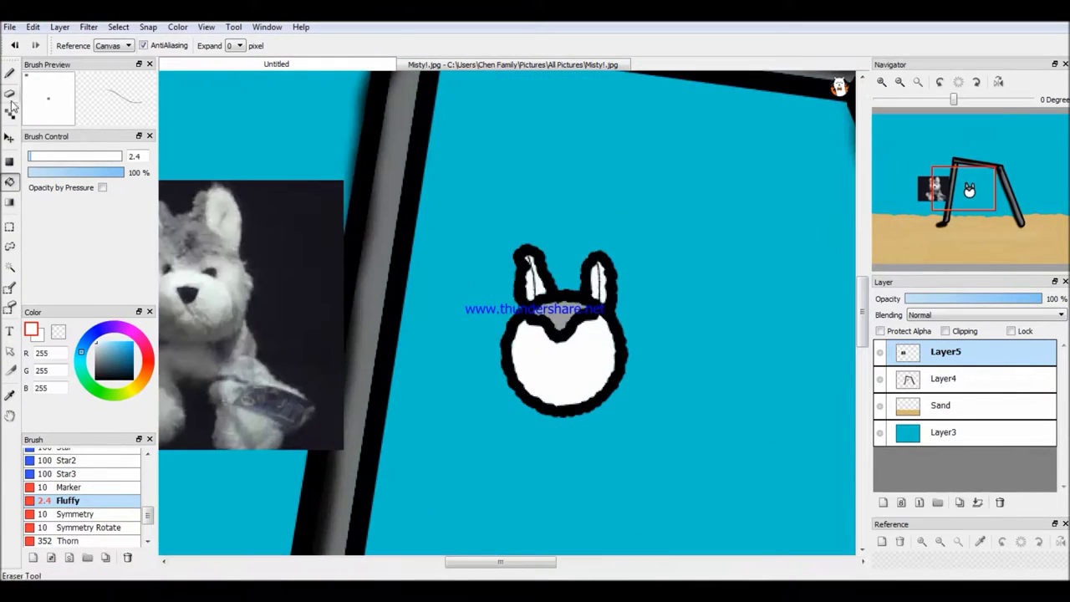
{"action": "left_click", "coordinate": [10, 74]}
{"action": "left_click", "coordinate": [43, 157]}
{"action": "left_click", "coordinate": [168, 45]}
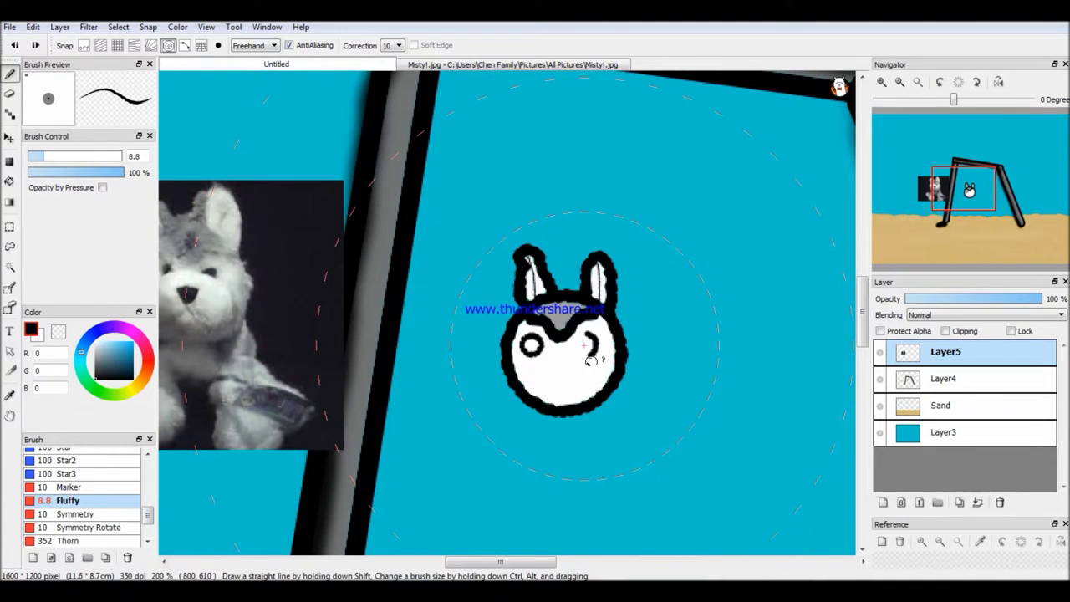
Fill both eyes with the forehead marking's grey (157, 157, 157).
{"action": "scroll", "coordinate": [581, 322], "scroll_direction": "up", "scroll_amount": 2}
{"action": "left_click", "coordinate": [83, 46]}
{"action": "left_click", "coordinate": [9, 181]}
{"action": "left_click", "coordinate": [9, 394]}
{"action": "left_click", "coordinate": [541, 311]}
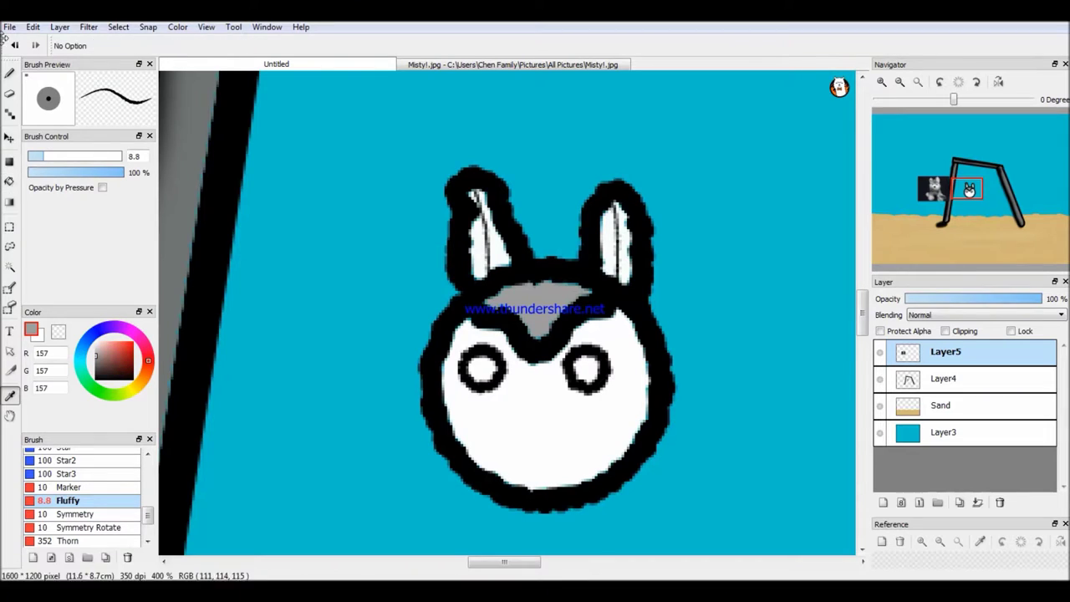
{"action": "left_click", "coordinate": [9, 181]}
{"action": "left_click", "coordinate": [482, 368]}
{"action": "left_click", "coordinate": [586, 369]}
Switch to the Pen brush in black and set its size to 3.4.
{"action": "left_click", "coordinate": [96, 343]}
{"action": "left_click", "coordinate": [10, 73]}
{"action": "left_click_drag", "start_coordinate": [43, 159], "coordinate": [34, 159]}
{"action": "left_click_drag", "start_coordinate": [148, 514], "coordinate": [148, 465]}
{"action": "left_click", "coordinate": [64, 454]}
{"action": "left_click_drag", "start_coordinate": [48, 158], "coordinate": [35, 160]}
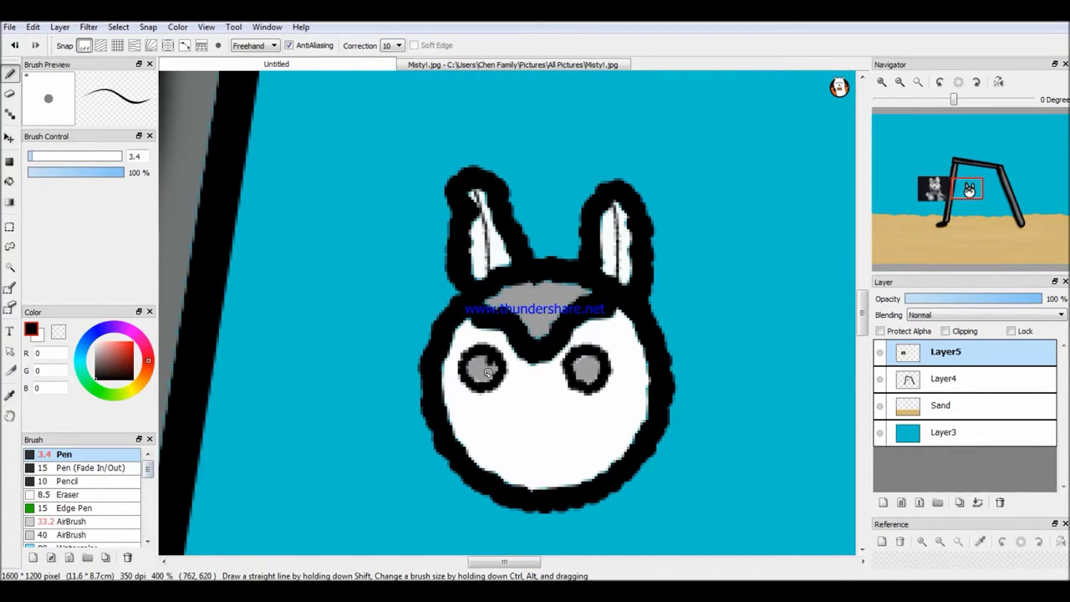
Undo the grey eye fills and both eye outlines.
{"action": "key", "text": "ctrl+z"}
{"action": "key", "text": "ctrl+z"}
{"action": "key", "text": "ctrl+z"}
{"action": "key", "text": "ctrl+z"}
{"action": "key", "text": "ctrl+z"}
{"action": "mouse_move", "coordinate": [472, 383]}
{"action": "left_mouse_down"}
{"action": "mouse_move", "coordinate": [499, 360]}
{"action": "mouse_move", "coordinate": [502, 383]}
{"action": "left_mouse_up"}
{"action": "left_click_drag", "start_coordinate": [567, 380], "coordinate": [608, 380]}
{"action": "key", "text": "ctrl+z"}
{"action": "key", "text": "ctrl+z"}
{"action": "key", "text": "ctrl+z"}
Draw two small round black eye outlines on the face with circle snapping and the Pen at size 3.4.
{"action": "left_click", "coordinate": [168, 46]}
{"action": "left_click_drag", "start_coordinate": [483, 366], "coordinate": [465, 383]}
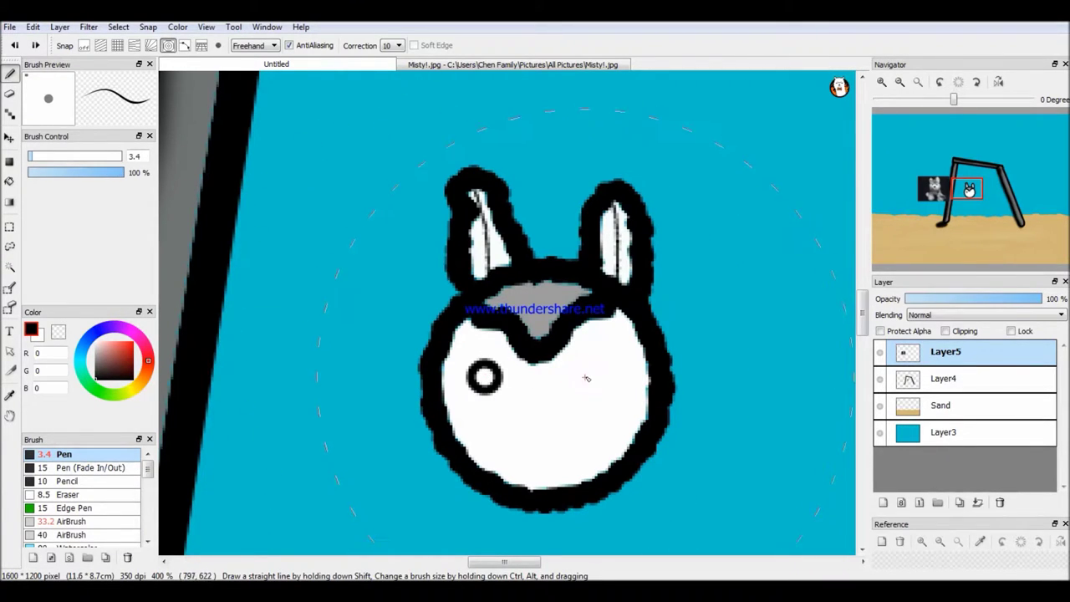
{"action": "mouse_move", "coordinate": [580, 366]}
{"action": "left_mouse_down"}
{"action": "mouse_move", "coordinate": [602, 376]}
{"action": "mouse_move", "coordinate": [584, 357]}
{"action": "left_mouse_up"}
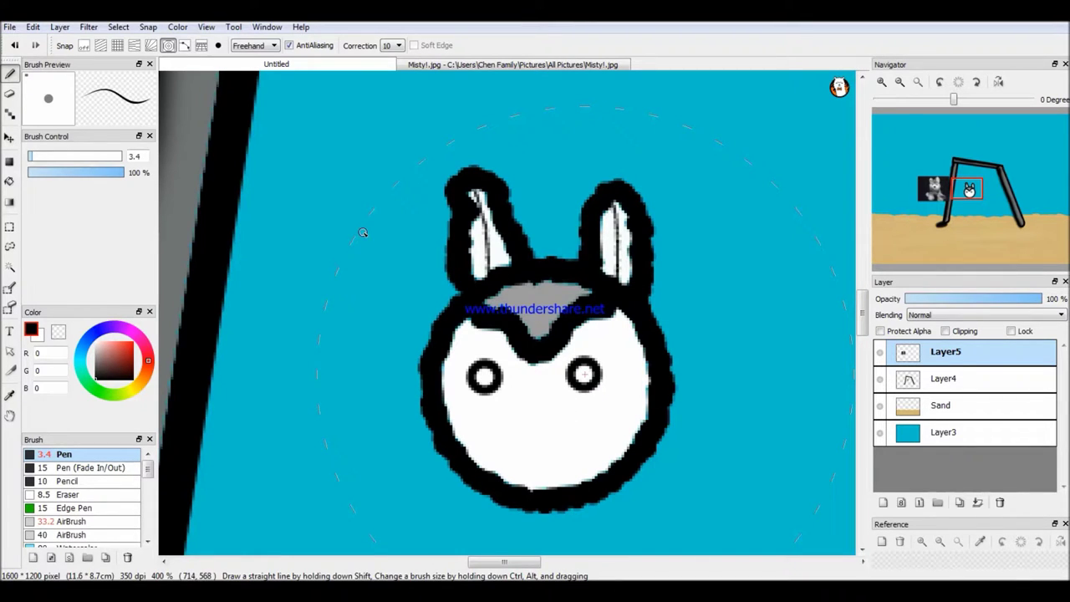
Fill the inside of both eye rings with grey (126, 126, 126).
{"action": "left_click", "coordinate": [9, 181]}
{"action": "left_click", "coordinate": [97, 361]}
{"action": "left_click", "coordinate": [484, 376]}
{"action": "left_click", "coordinate": [584, 373]}
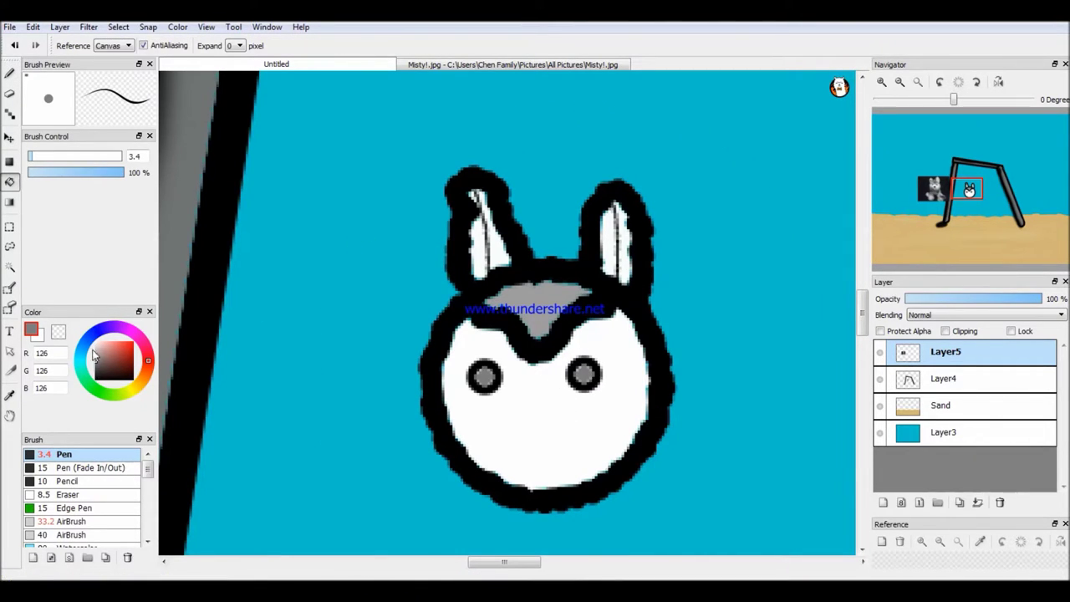
Add black shading inside both grey eyes and try a white highlight with the Pen at size 2.7.
{"action": "left_click", "coordinate": [96, 379]}
{"action": "left_click", "coordinate": [9, 74]}
{"action": "left_click", "coordinate": [100, 343]}
{"action": "left_click", "coordinate": [31, 157]}
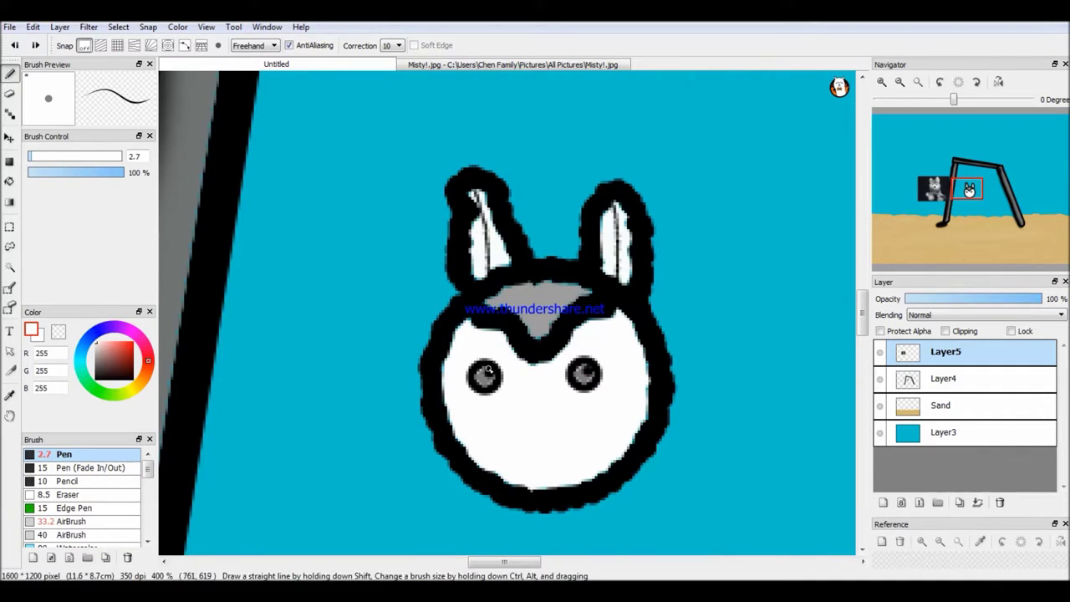
{"action": "key", "text": "ctrl+z"}
Outline a small triangular nose below the eyes and fill it black.
{"action": "left_click_drag", "start_coordinate": [529, 391], "coordinate": [550, 398]}
{"action": "left_click", "coordinate": [9, 181]}
{"action": "left_click", "coordinate": [537, 405]}
Draw a curved black smile beneath the nose.
{"action": "left_click", "coordinate": [9, 75]}
{"action": "scroll", "coordinate": [569, 401], "scroll_direction": "down", "scroll_amount": 3}
{"action": "mouse_move", "coordinate": [537, 356]}
{"action": "left_mouse_down"}
{"action": "mouse_move", "coordinate": [531, 392]}
{"action": "mouse_move", "coordinate": [501, 366]}
{"action": "left_mouse_up"}
{"action": "key", "text": "ctrl+z"}
{"action": "key", "text": "ctrl+z"}
{"action": "left_click_drag", "start_coordinate": [539, 360], "coordinate": [582, 368]}
Try to reposition the Layer5 contents, including the reference photo, with Transform.
{"action": "scroll", "coordinate": [715, 368], "scroll_direction": "down", "scroll_amount": 3}
{"action": "left_click_drag", "start_coordinate": [715, 368], "coordinate": [527, 302]}
{"action": "left_click", "coordinate": [119, 28]}
{"action": "left_click", "coordinate": [146, 167]}
{"action": "left_click_drag", "start_coordinate": [255, 281], "coordinate": [254, 280]}
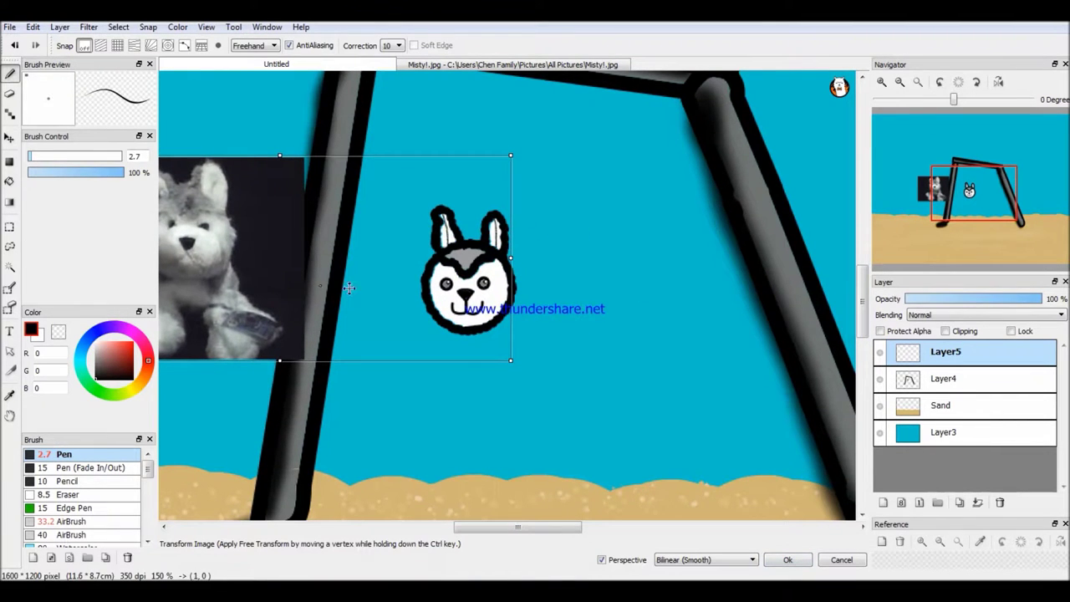
{"action": "key", "text": "Return"}
{"action": "key", "text": "m"}
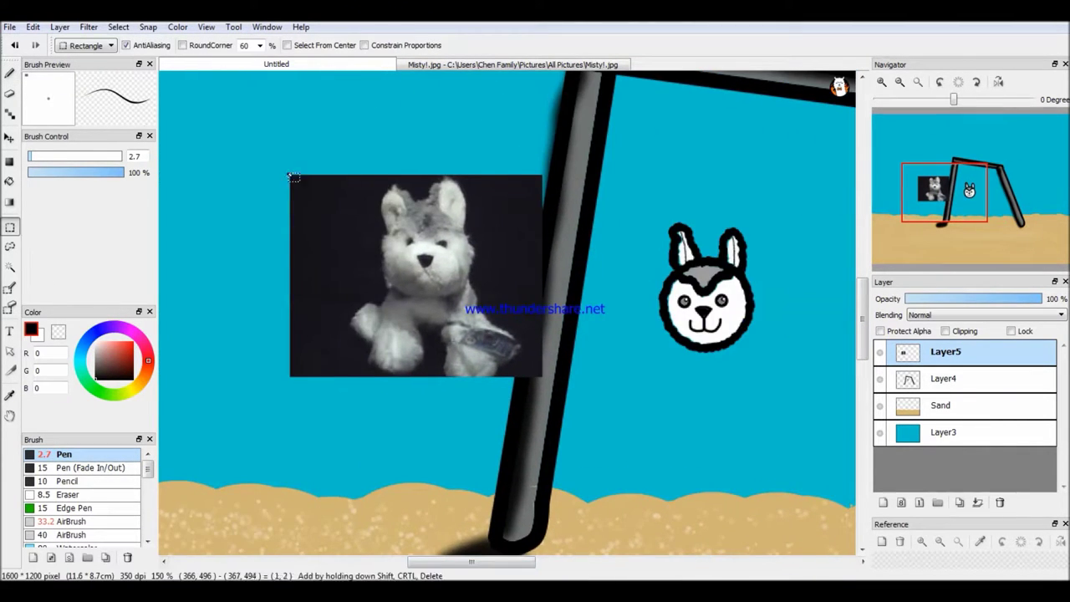
{"action": "left_click_drag", "start_coordinate": [290, 176], "coordinate": [542, 375]}
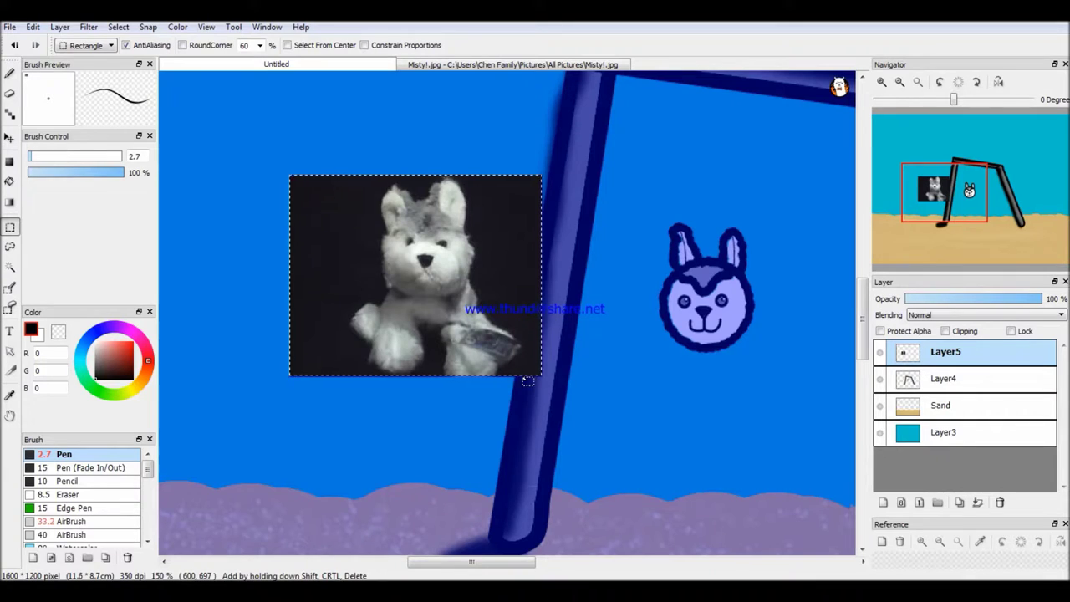
{"action": "key", "text": "ctrl+d"}
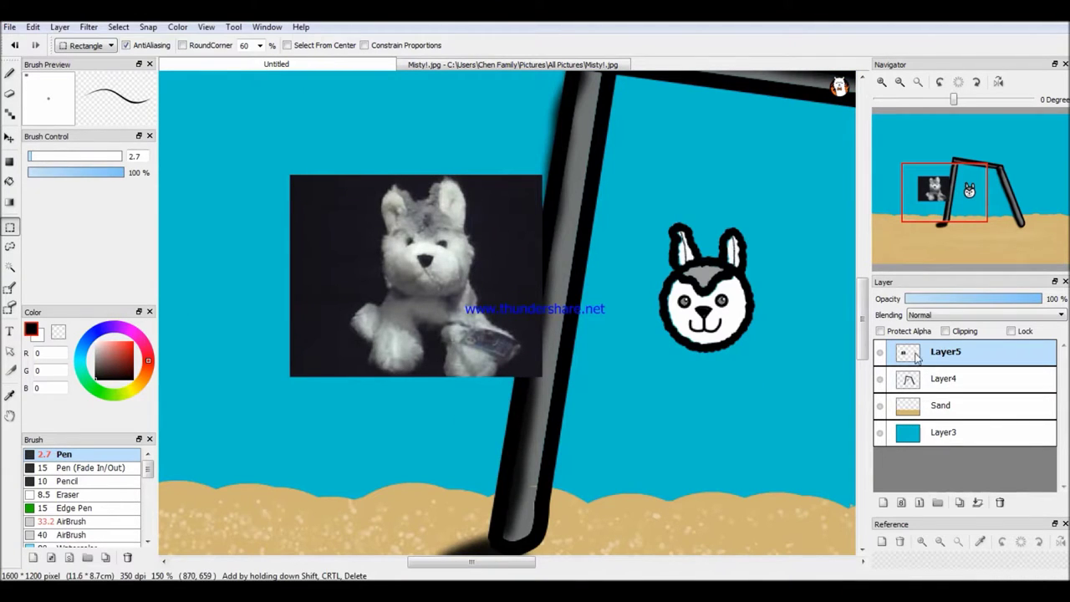
Undo the mouth, nose, eyes and ear lines, and the white fills of the face and ears.
{"action": "scroll", "coordinate": [614, 322], "scroll_direction": "up", "scroll_amount": 1}
{"action": "left_click_drag", "start_coordinate": [615, 322], "coordinate": [413, 291]}
{"action": "key", "text": "ctrl+z"}
{"action": "key", "text": "ctrl+z"}
{"action": "key", "text": "ctrl+z"}
{"action": "key", "text": "ctrl+z"}
{"action": "key", "text": "ctrl+z"}
{"action": "key", "text": "ctrl+z"}
{"action": "key", "text": "ctrl+z"}
{"action": "key", "text": "ctrl+z"}
{"action": "key", "text": "ctrl+z"}
{"action": "key", "text": "ctrl+z"}
{"action": "key", "text": "ctrl+z"}
{"action": "key", "text": "ctrl+z"}
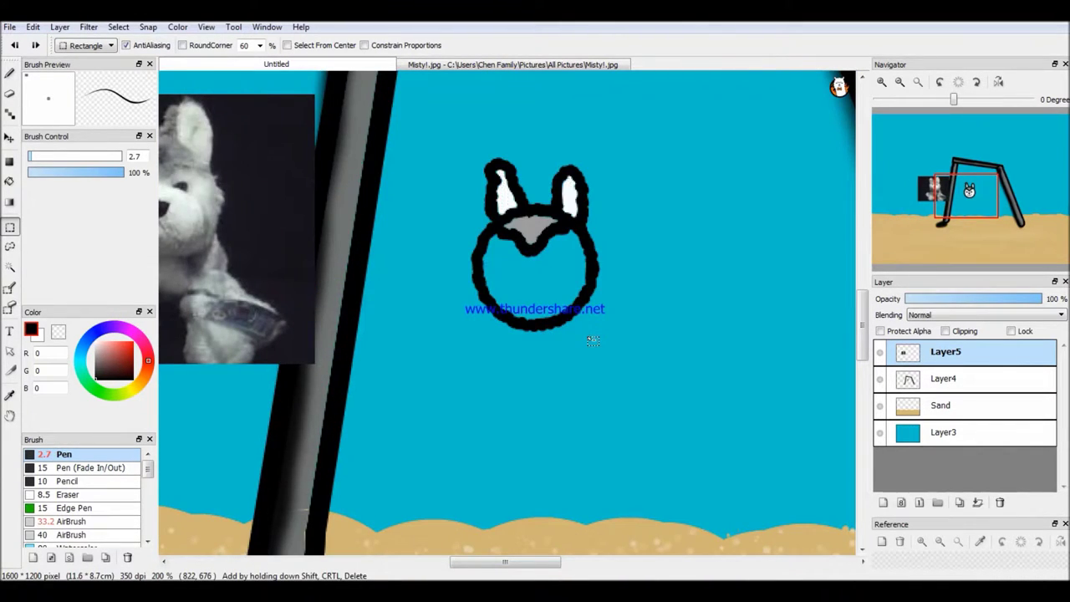
{"action": "key", "text": "ctrl+z"}
{"action": "key", "text": "ctrl+z"}
Shift the husky reference photo slightly down and to the right with Transform.
{"action": "left_click_drag", "start_coordinate": [525, 562], "coordinate": [490, 562]}
{"action": "left_click", "coordinate": [118, 27]}
{"action": "left_click", "coordinate": [144, 165]}
{"action": "left_click_drag", "start_coordinate": [334, 234], "coordinate": [360, 270]}
{"action": "left_click", "coordinate": [788, 559]}
Add a new layer named Misty and fill the face and both ears with white (255, 255, 255) on it.
{"action": "left_click", "coordinate": [883, 502]}
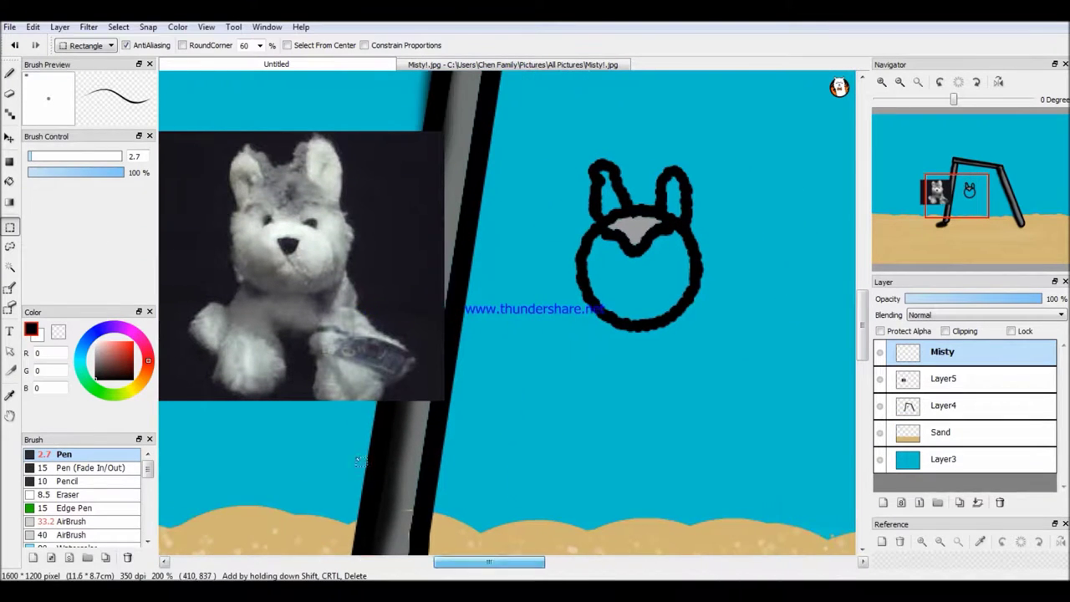
{"action": "key", "text": "g"}
{"action": "left_click", "coordinate": [640, 267]}
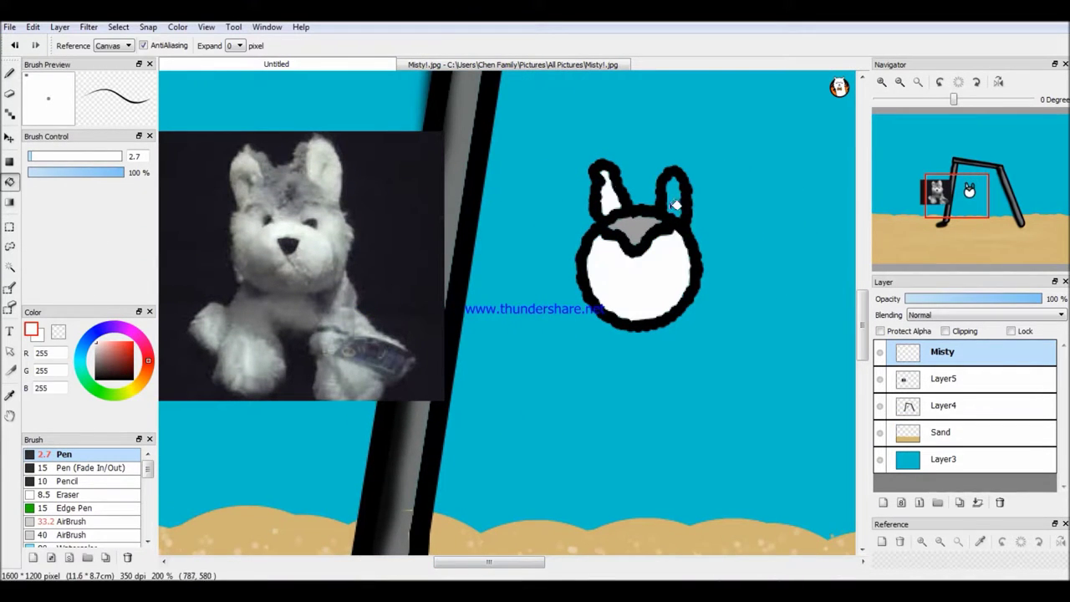
{"action": "left_click", "coordinate": [612, 193]}
{"action": "left_click", "coordinate": [673, 197]}
Draw round black eye outlines on the face with circle snapping and the Pen at size 4.4.
{"action": "left_click", "coordinate": [9, 74]}
{"action": "left_click_drag", "start_coordinate": [489, 562], "coordinate": [502, 562]}
{"action": "scroll", "coordinate": [618, 373], "scroll_direction": "up", "scroll_amount": 1}
{"action": "left_click_drag", "start_coordinate": [861, 303], "coordinate": [886, 291]}
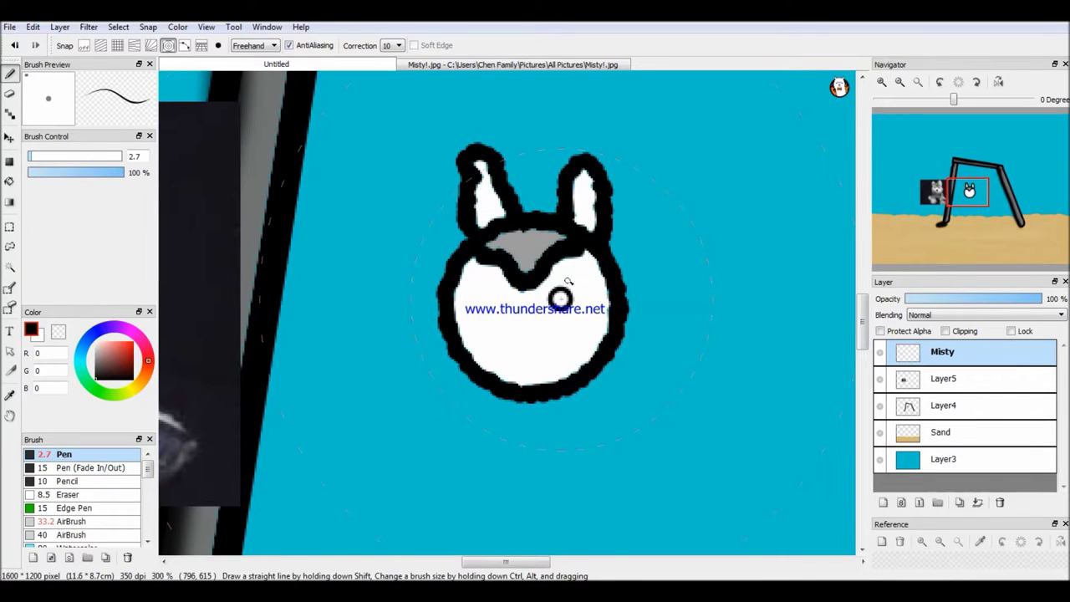
{"action": "left_click_drag", "start_coordinate": [37, 160], "coordinate": [41, 159]}
{"action": "key", "text": "ctrl+z"}
{"action": "mouse_move", "coordinate": [549, 289]}
{"action": "left_mouse_down"}
{"action": "mouse_move", "coordinate": [559, 313]}
{"action": "mouse_move", "coordinate": [423, 258]}
{"action": "left_mouse_up"}
{"action": "key", "text": "ctrl+z"}
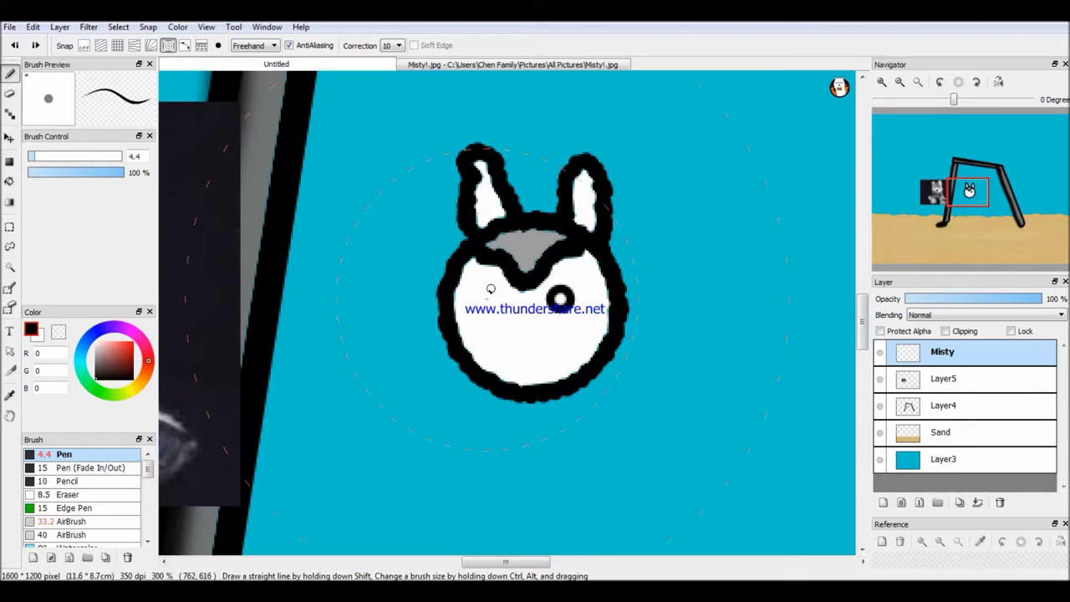
Fill both eyes black and paint one round white highlight in each.
{"action": "left_click", "coordinate": [9, 180]}
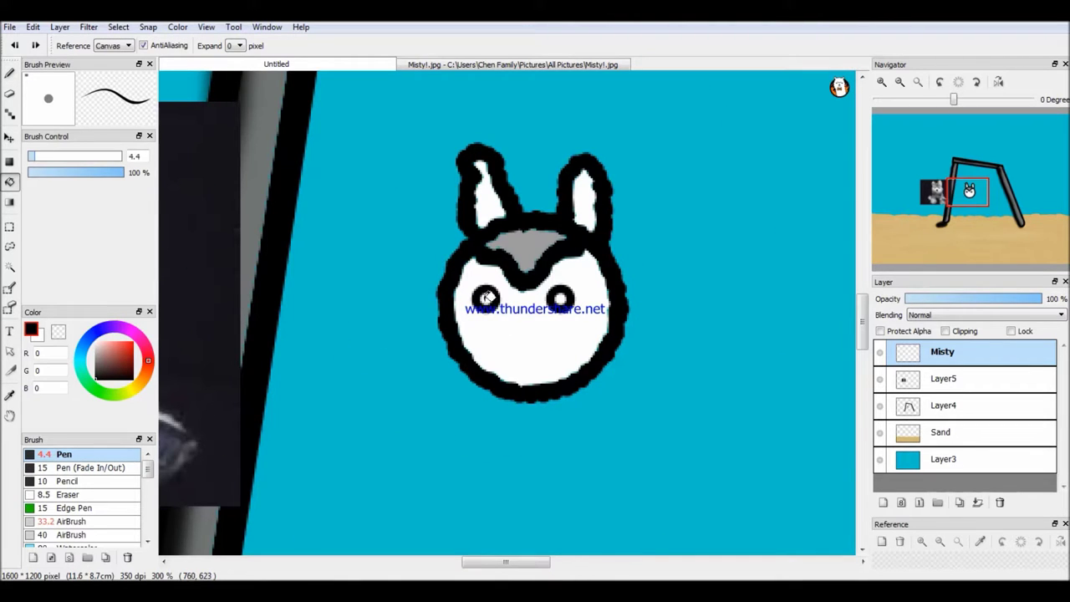
{"action": "left_click", "coordinate": [486, 300]}
{"action": "left_click", "coordinate": [560, 299]}
{"action": "left_click", "coordinate": [9, 74]}
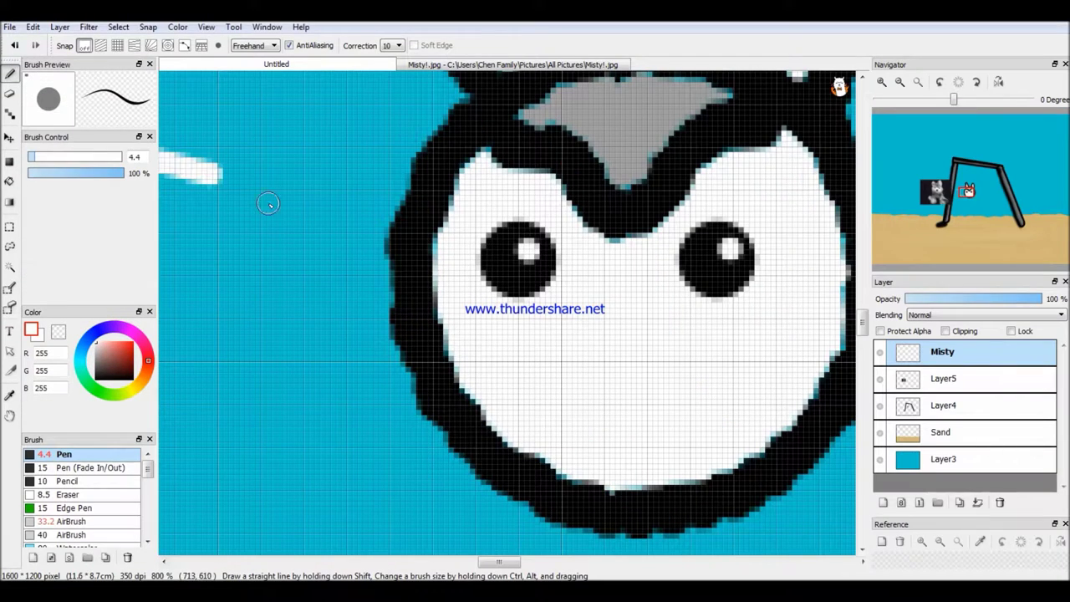
Add smaller white streaks and dots to both eyes with the Pen at size 2.
{"action": "left_click", "coordinate": [29, 159]}
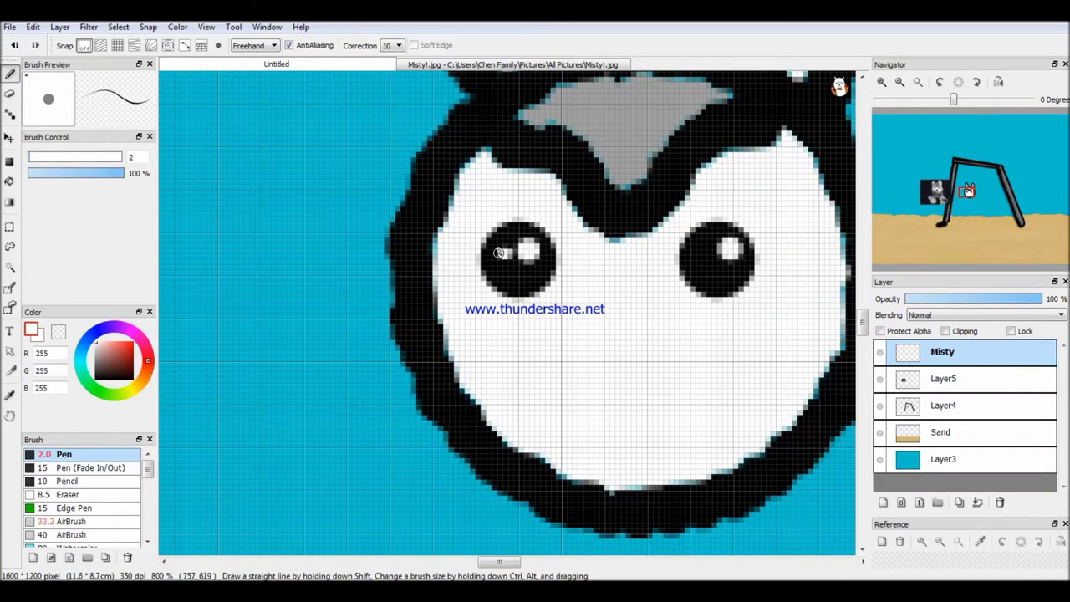
{"action": "scroll", "coordinate": [83, 493], "scroll_direction": "down", "scroll_amount": 5}
{"action": "left_click", "coordinate": [70, 504]}
{"action": "left_click_drag", "start_coordinate": [511, 250], "coordinate": [489, 255]}
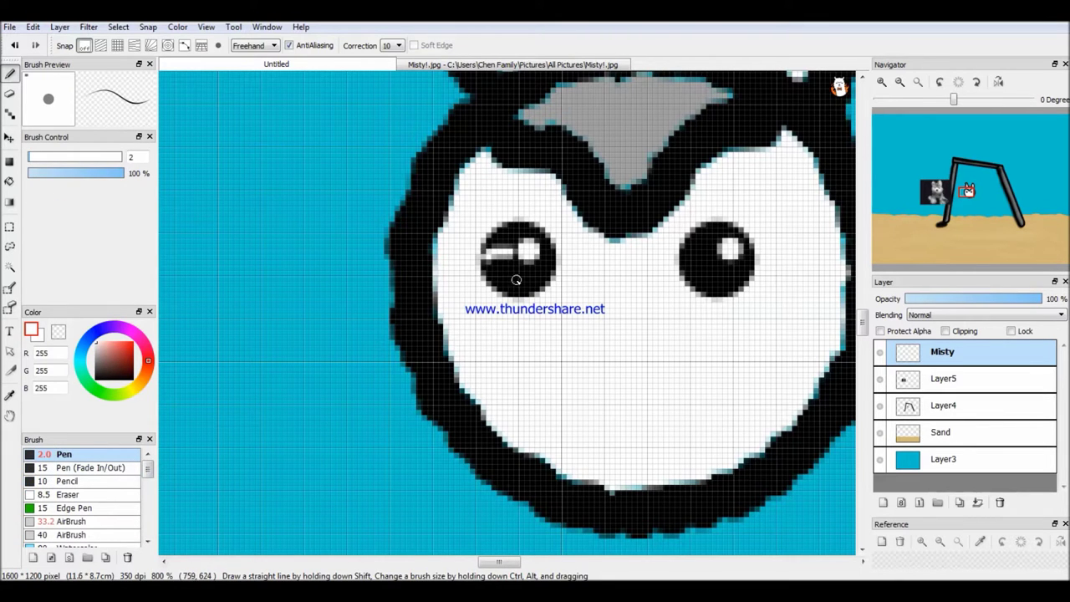
{"action": "left_click_drag", "start_coordinate": [499, 561], "coordinate": [512, 562]}
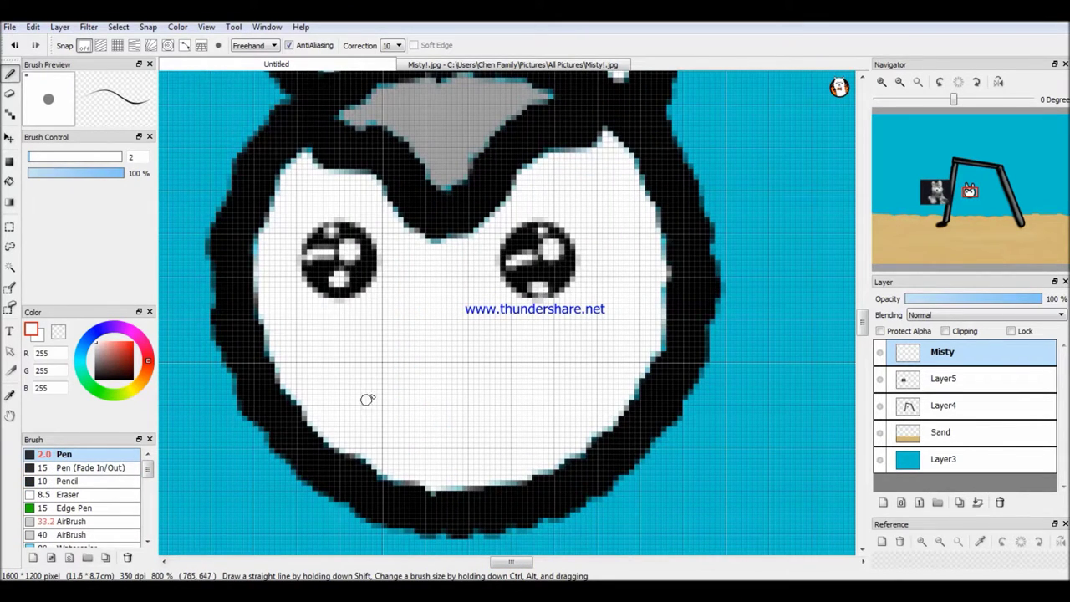
Try a triangular nose filled with black and a curved mouth line below the eyes.
{"action": "scroll", "coordinate": [389, 299], "scroll_direction": "down", "scroll_amount": 2}
{"action": "left_click_drag", "start_coordinate": [392, 300], "coordinate": [470, 345]}
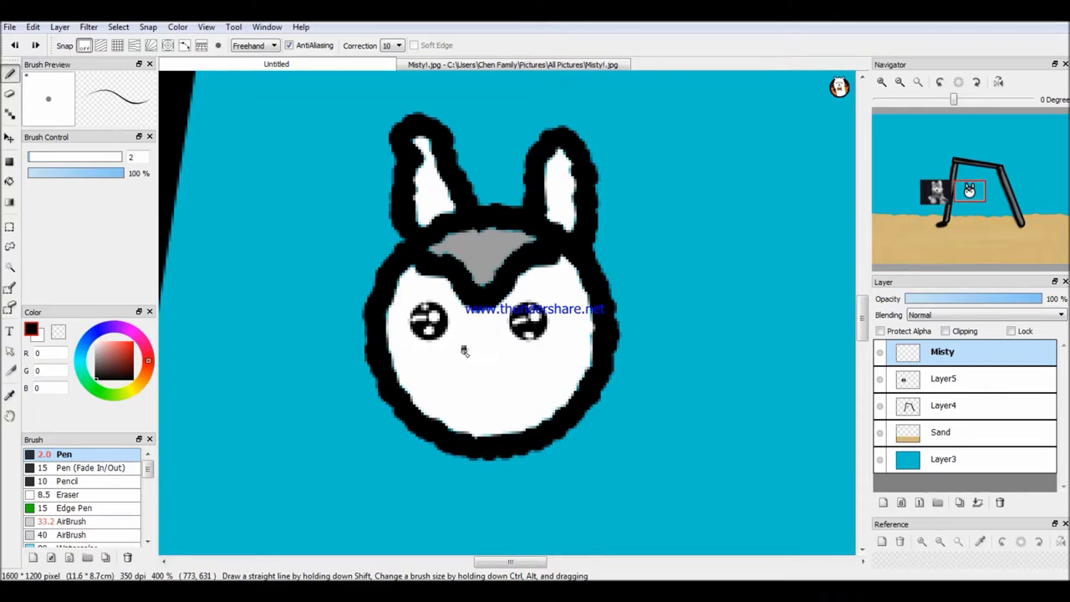
{"action": "left_click", "coordinate": [9, 181]}
{"action": "left_click", "coordinate": [481, 354]}
{"action": "left_click", "coordinate": [9, 75]}
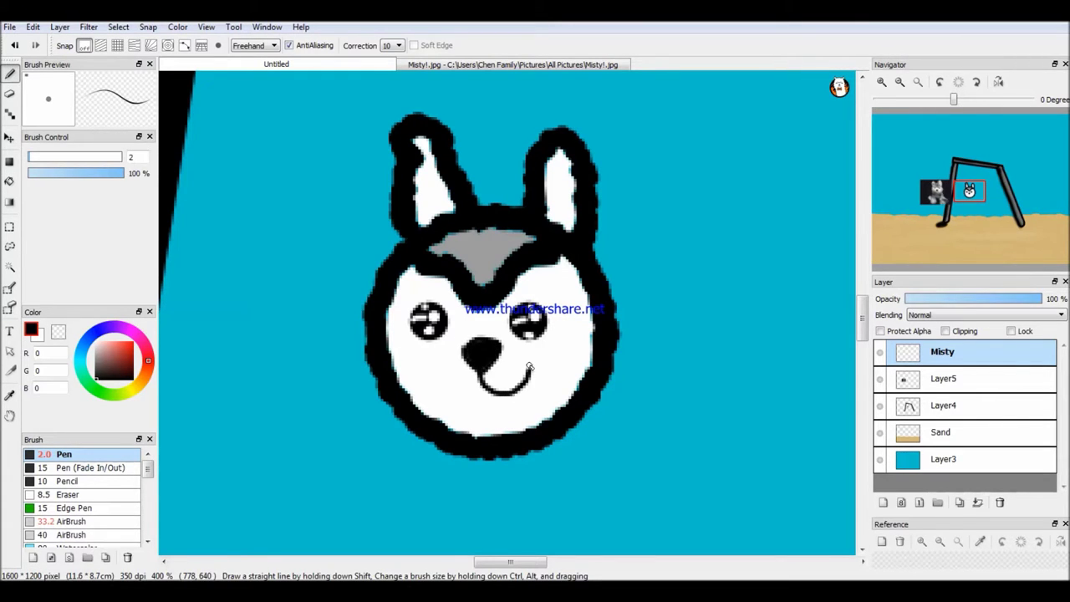
Undo the mouth line, the nose fill and the small extra eye highlights.
{"action": "key", "text": "ctrl+z"}
{"action": "key", "text": "ctrl+z"}
{"action": "key", "text": "ctrl+z"}
{"action": "key", "text": "ctrl+z"}
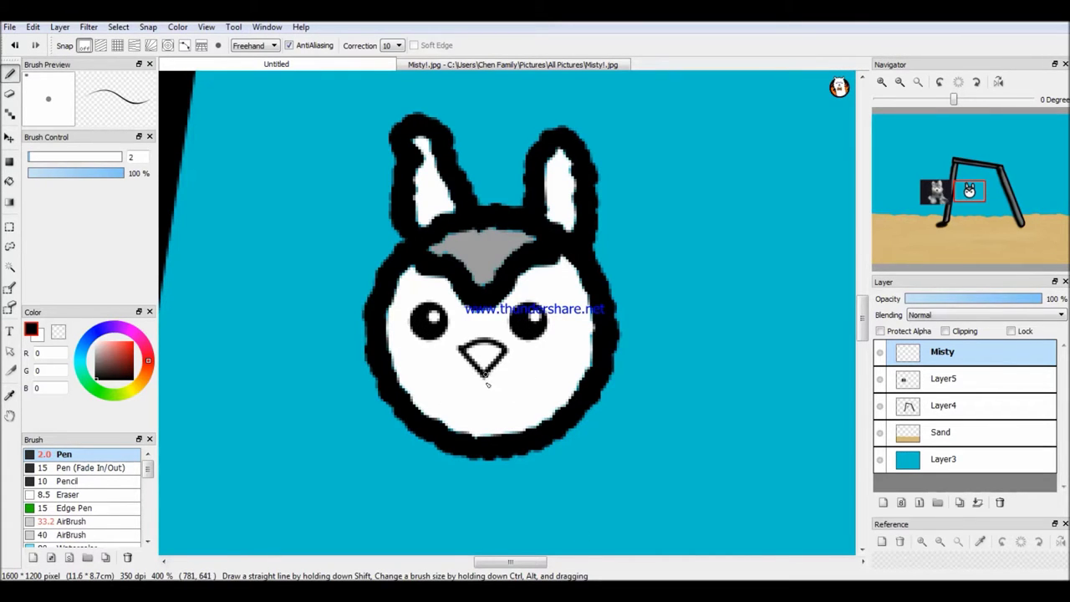
Draw a two-curve black smile below the triangular nose outline and paint the nose solid black.
{"action": "key", "text": "ctrl+z"}
{"action": "left_click_drag", "start_coordinate": [483, 370], "coordinate": [435, 381]}
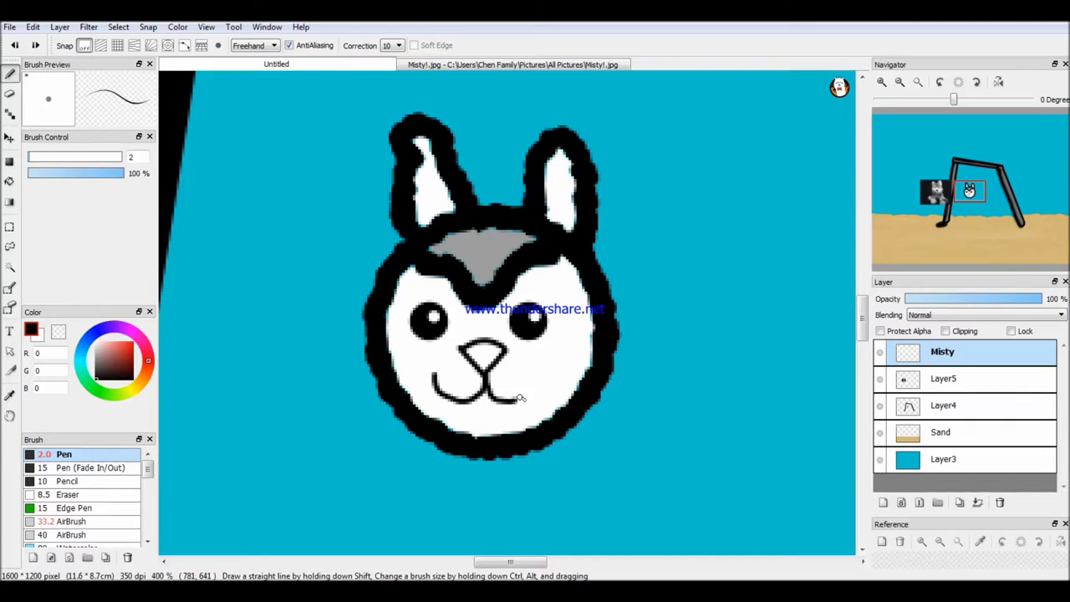
{"action": "left_click_drag", "start_coordinate": [520, 398], "coordinate": [534, 370]}
{"action": "left_click_drag", "start_coordinate": [472, 343], "coordinate": [494, 355]}
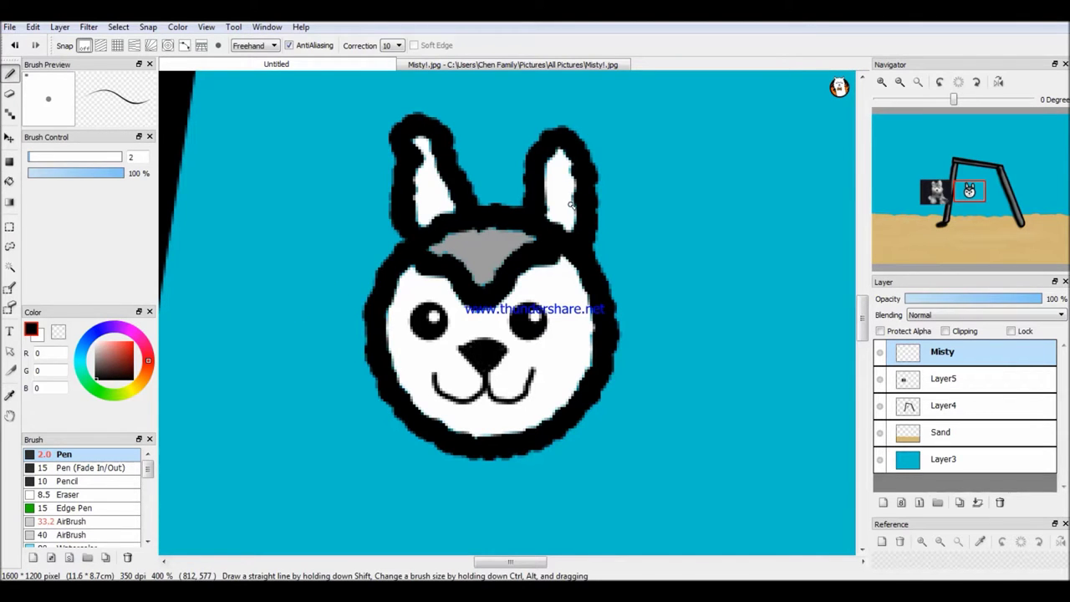
Try to sketch the husky's body below the head on Layer5 with the Pen at size 7.5.
{"action": "scroll", "coordinate": [664, 356], "scroll_direction": "down", "scroll_amount": 2}
{"action": "left_click_drag", "start_coordinate": [531, 561], "coordinate": [556, 562]}
{"action": "left_click", "coordinate": [944, 378]}
{"action": "scroll", "coordinate": [649, 409], "scroll_direction": "up", "scroll_amount": 1}
{"action": "left_click_drag", "start_coordinate": [306, 260], "coordinate": [313, 310], "text": "ctrl+alt"}
{"action": "left_click_drag", "start_coordinate": [422, 275], "coordinate": [403, 314]}
{"action": "mouse_move", "coordinate": [323, 324]}
{"action": "left_mouse_down"}
{"action": "mouse_move", "coordinate": [323, 403]}
{"action": "mouse_move", "coordinate": [404, 316]}
{"action": "left_mouse_up"}
{"action": "key", "text": "ctrl+z"}
{"action": "key", "text": "ctrl+z"}
{"action": "key", "text": "ctrl+z"}
On Layer4, erase the forehead marking with the eraser at size 15 and repaint it in grey (135, 135, 135).
{"action": "left_click", "coordinate": [944, 406]}
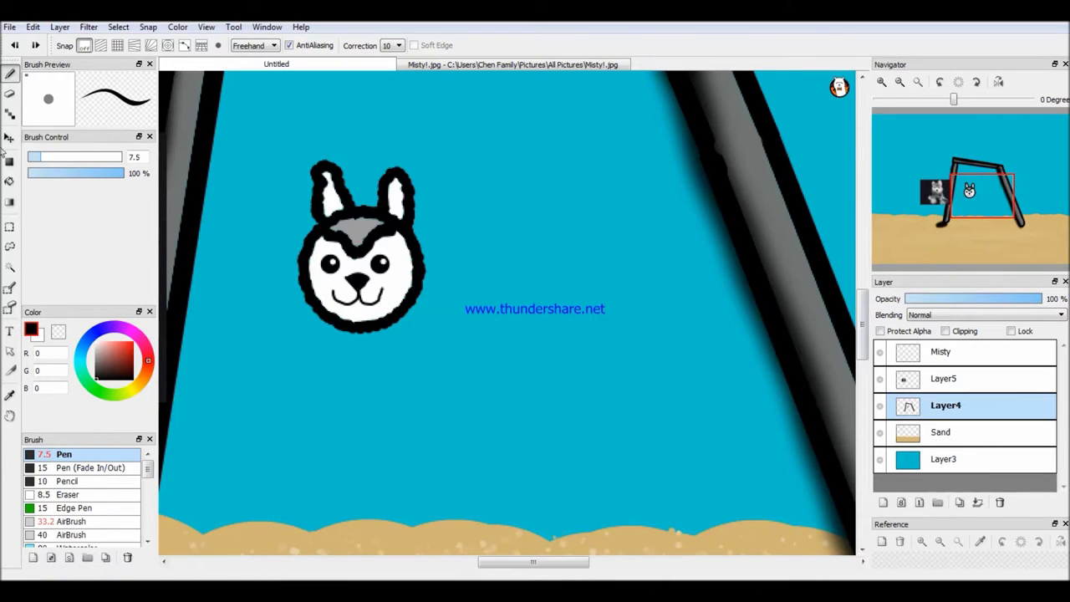
{"action": "key", "text": "e"}
{"action": "left_click", "coordinate": [95, 360]}
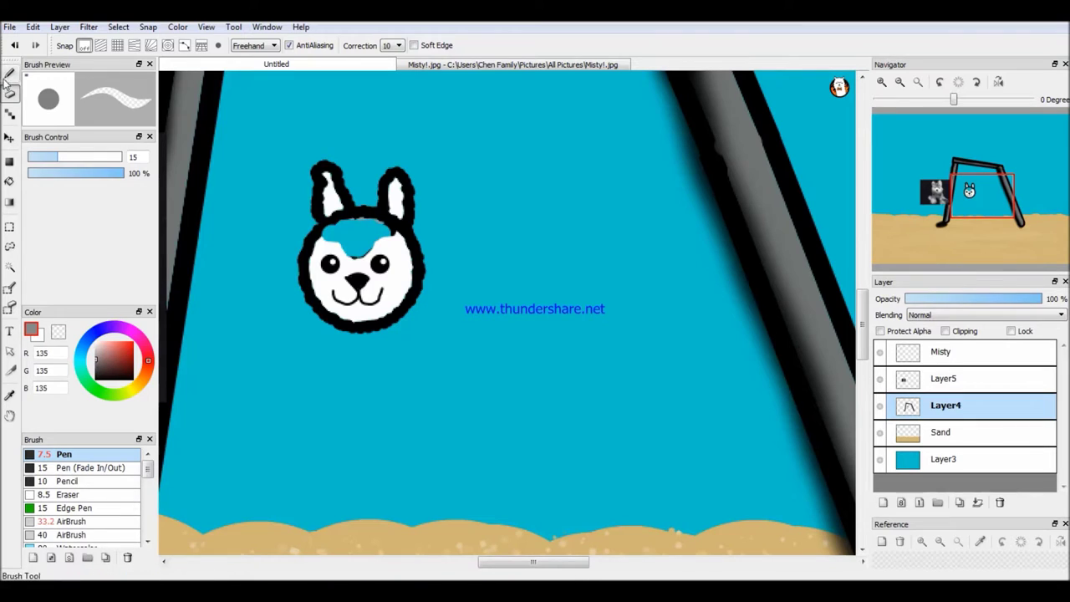
{"action": "left_click", "coordinate": [9, 74]}
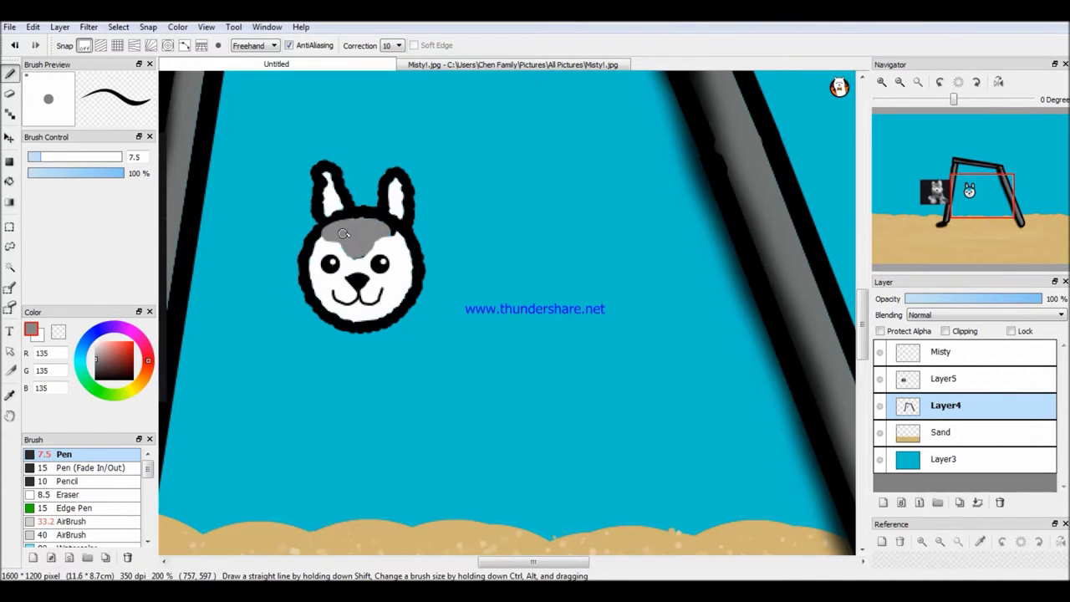
Try outlining the husky's body and one arm on the Misty layer with the black Pen at size 7.5.
{"action": "left_click", "coordinate": [948, 352]}
{"action": "left_click_drag", "start_coordinate": [318, 311], "coordinate": [392, 326]}
{"action": "key", "text": "ctrl+z"}
{"action": "left_click", "coordinate": [925, 409]}
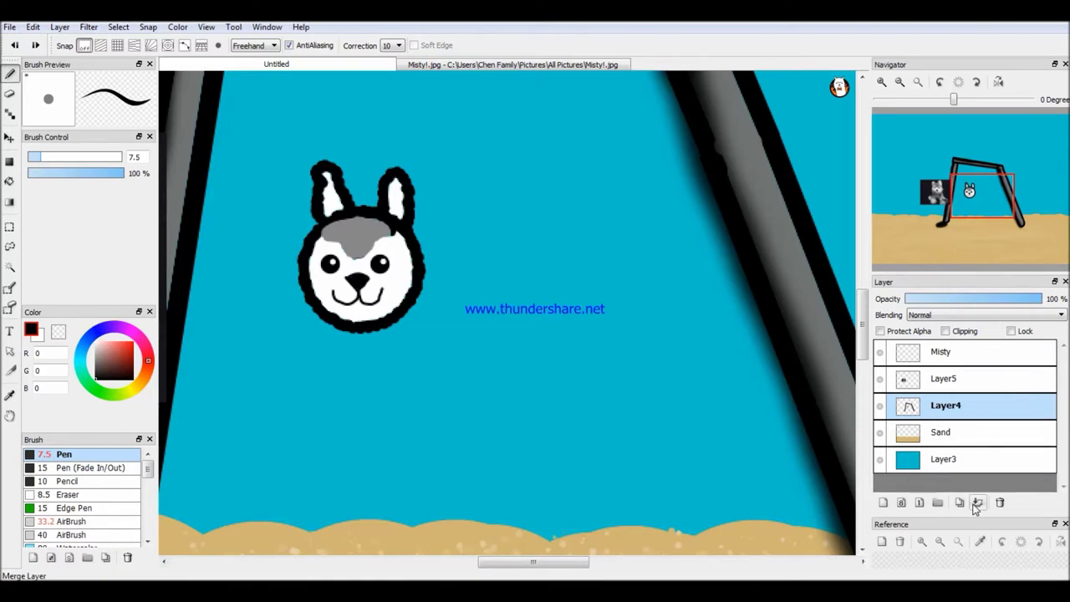
{"action": "key", "text": "ctrl+Up"}
{"action": "key", "text": "ctrl+Up"}
{"action": "mouse_move", "coordinate": [316, 317]}
{"action": "left_mouse_down"}
{"action": "mouse_move", "coordinate": [322, 430]}
{"action": "mouse_move", "coordinate": [399, 309]}
{"action": "left_mouse_up"}
{"action": "mouse_move", "coordinate": [311, 322]}
{"action": "left_mouse_down"}
{"action": "mouse_move", "coordinate": [270, 305]}
{"action": "mouse_move", "coordinate": [302, 280]}
{"action": "left_mouse_up"}
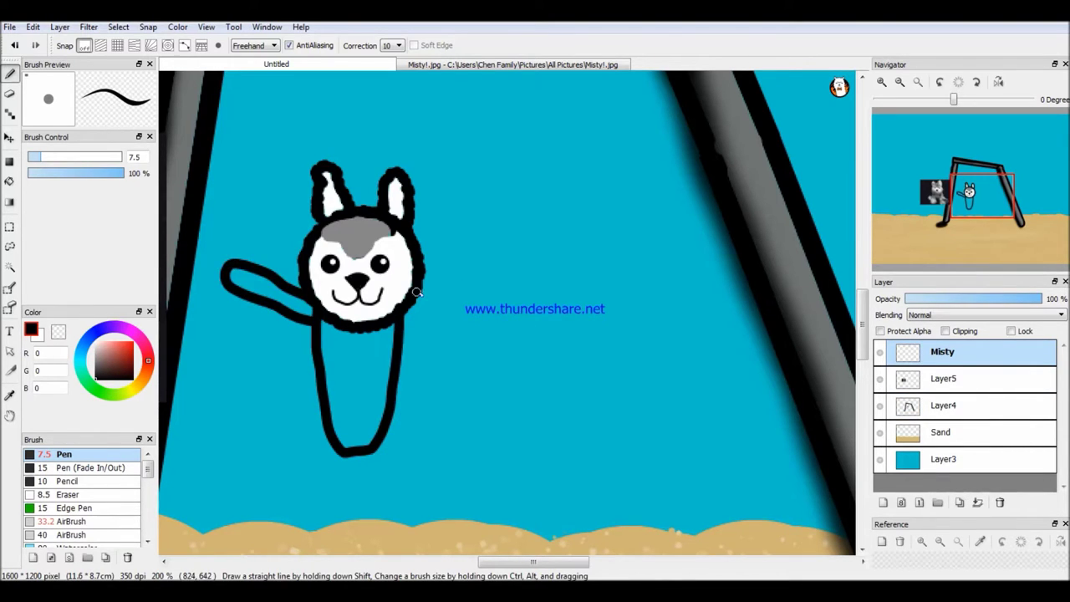
{"action": "key", "text": "ctrl+z"}
{"action": "key", "text": "ctrl+z"}
Draw a black oval body and one raised arm below the head with the Fluffy brush at size 8.8.
{"action": "scroll", "coordinate": [84, 497], "scroll_direction": "down", "scroll_amount": 5}
{"action": "left_click", "coordinate": [67, 514]}
{"action": "mouse_move", "coordinate": [315, 321]}
{"action": "left_mouse_down"}
{"action": "mouse_move", "coordinate": [316, 441]}
{"action": "mouse_move", "coordinate": [384, 331]}
{"action": "left_mouse_up"}
{"action": "key", "text": "ctrl+z"}
{"action": "left_click_drag", "start_coordinate": [305, 357], "coordinate": [310, 327]}
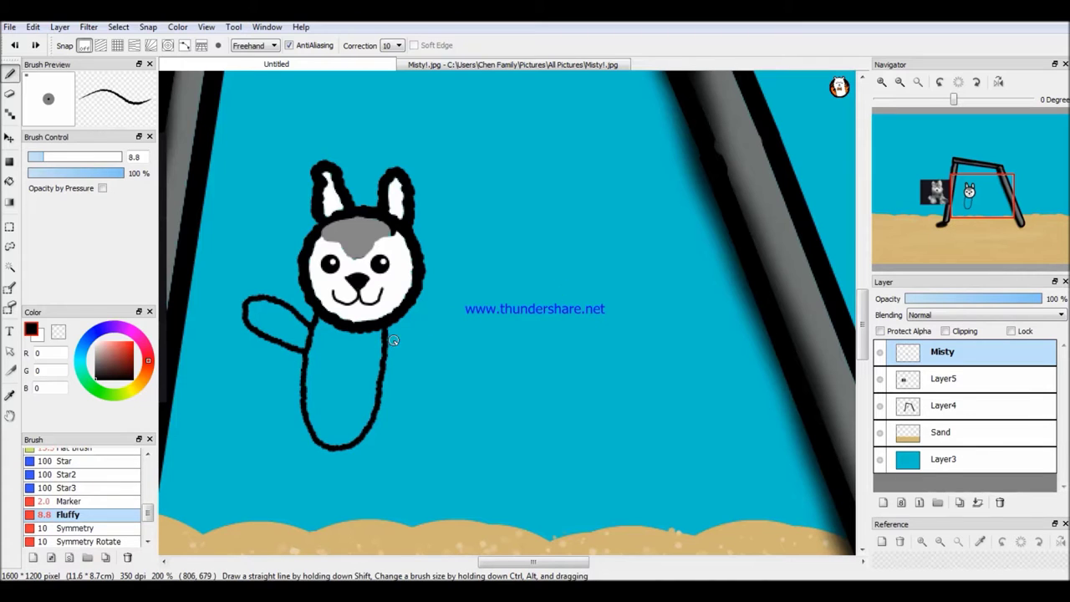
Outline the second arm and two small legs on the husky's body.
{"action": "left_click_drag", "start_coordinate": [393, 340], "coordinate": [387, 367]}
{"action": "key", "text": "ctrl+z"}
{"action": "left_click_drag", "start_coordinate": [324, 447], "coordinate": [330, 451]}
{"action": "left_click_drag", "start_coordinate": [362, 443], "coordinate": [340, 493]}
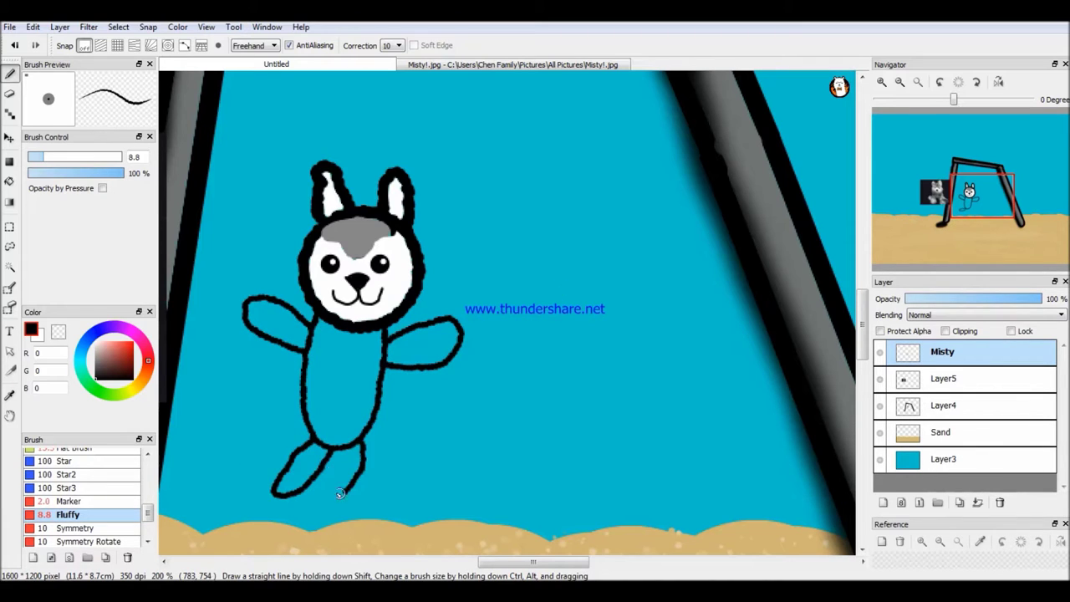
Fill the husky's body with near-white (251, 251, 251).
{"action": "left_click", "coordinate": [10, 182]}
{"action": "left_click", "coordinate": [366, 389]}
{"action": "key", "text": "ctrl+z"}
{"action": "left_click", "coordinate": [97, 343]}
{"action": "left_click", "coordinate": [355, 372]}
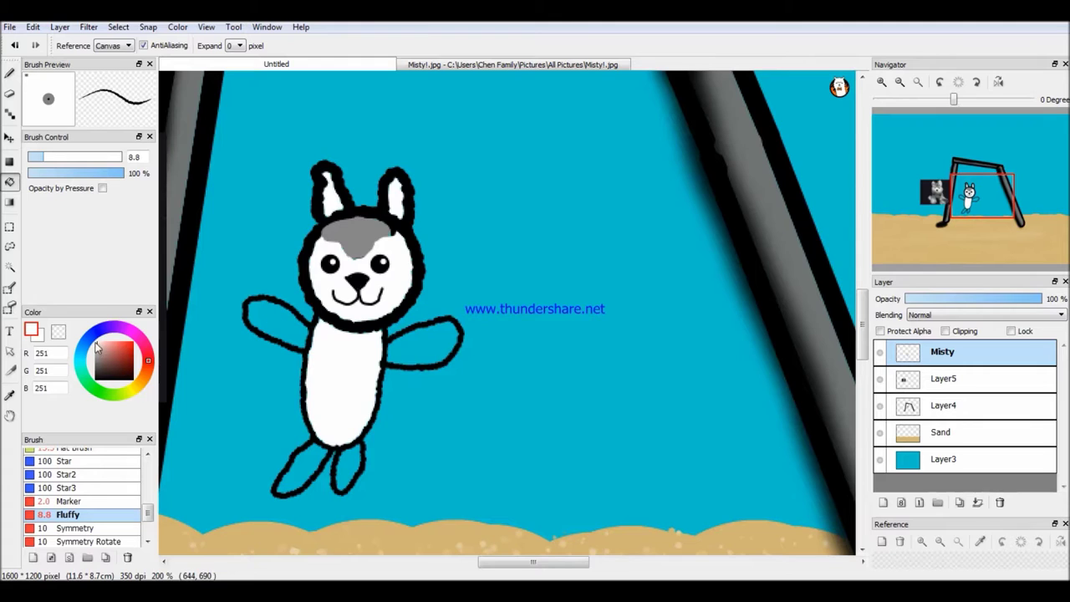
Fill both arms and both legs with pure white (255, 255, 255).
{"action": "left_click", "coordinate": [96, 342]}
{"action": "left_click", "coordinate": [277, 323]}
{"action": "left_click", "coordinate": [424, 345]}
{"action": "left_click", "coordinate": [303, 470]}
{"action": "left_click", "coordinate": [347, 470]}
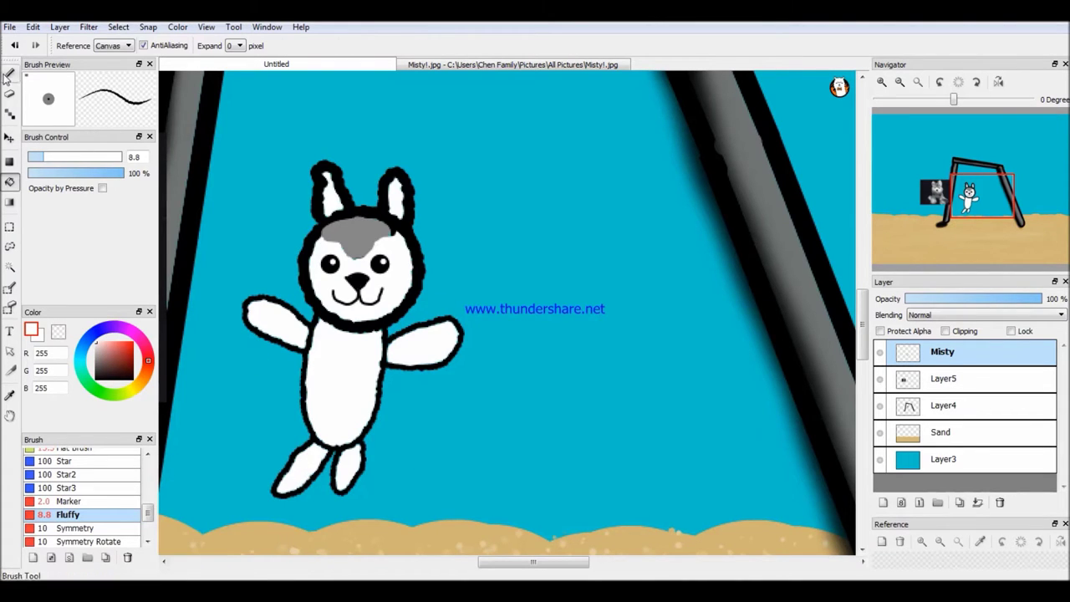
Draw a curved black swing seat with a round loop at each end behind the lower body using the Pen at size 7.5.
{"action": "left_click", "coordinate": [9, 74]}
{"action": "left_click", "coordinate": [96, 380]}
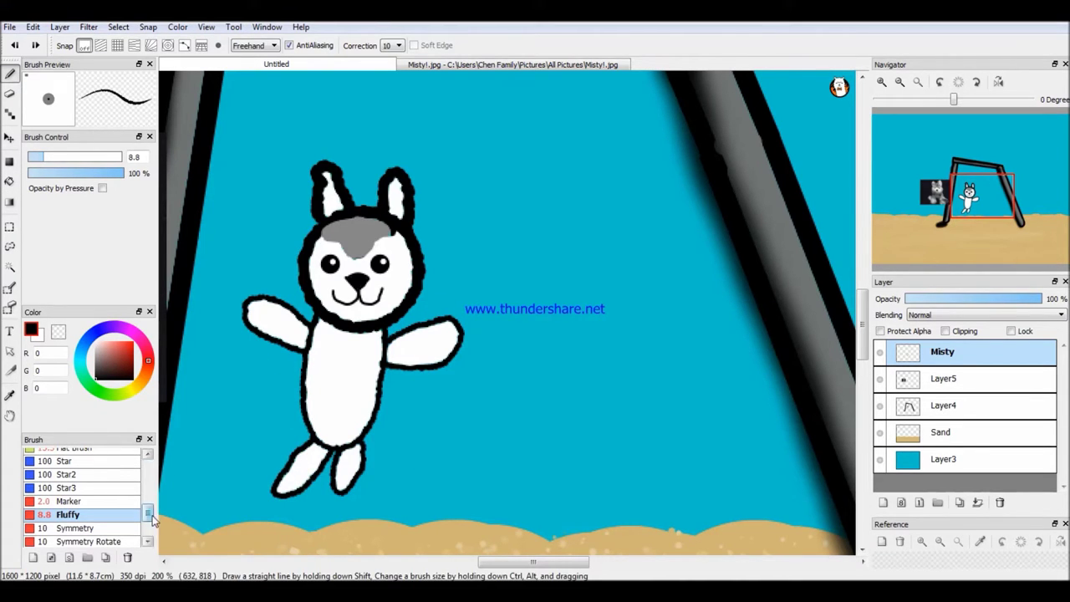
{"action": "left_click_drag", "start_coordinate": [149, 514], "coordinate": [150, 464]}
{"action": "left_click", "coordinate": [83, 455]}
{"action": "left_click_drag", "start_coordinate": [278, 412], "coordinate": [285, 450]}
{"action": "left_click_drag", "start_coordinate": [364, 468], "coordinate": [404, 423]}
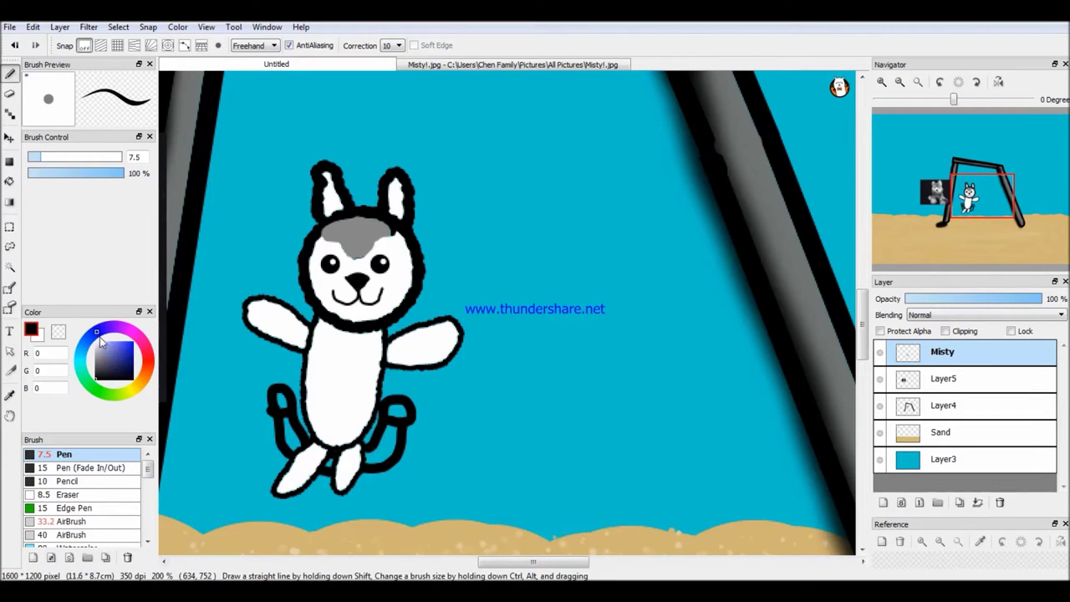
Fill the sections of the swing seat visible around the body and legs with bright blue.
{"action": "left_click", "coordinate": [96, 333]}
{"action": "left_click", "coordinate": [133, 342]}
{"action": "left_click", "coordinate": [9, 182]}
{"action": "left_click", "coordinate": [386, 445]}
{"action": "left_click", "coordinate": [329, 463]}
{"action": "left_click", "coordinate": [291, 435]}
Fill the round loops at both ends of the swing seat with white and dot their centres black.
{"action": "left_click", "coordinate": [10, 73]}
{"action": "left_click", "coordinate": [10, 181]}
{"action": "left_click", "coordinate": [97, 344]}
{"action": "left_click", "coordinate": [397, 411]}
{"action": "left_click", "coordinate": [282, 401]}
{"action": "left_click", "coordinate": [9, 73]}
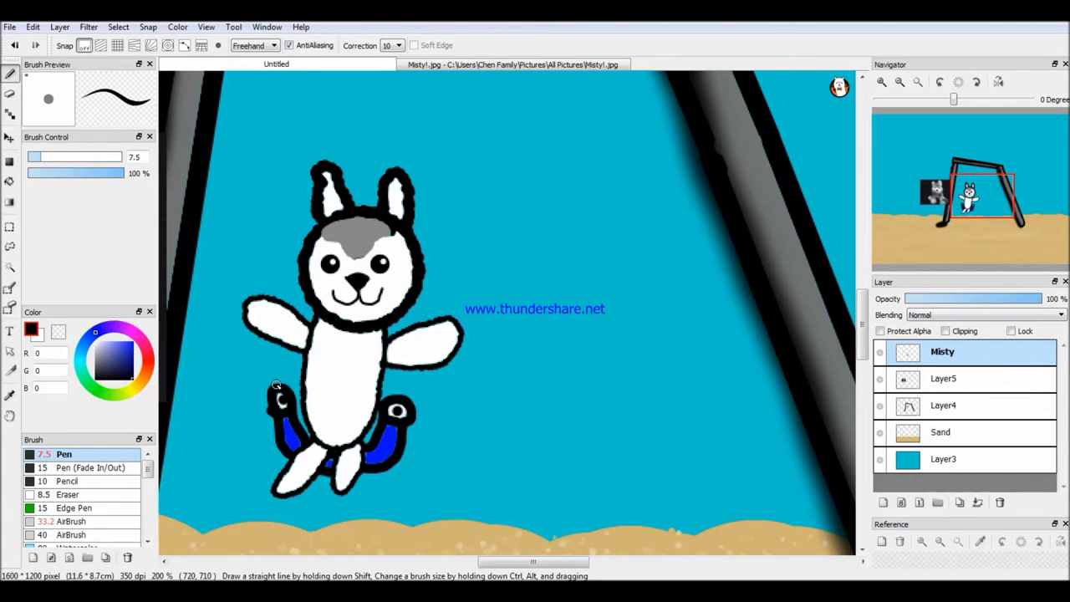
{"action": "left_click_drag", "start_coordinate": [240, 263], "coordinate": [241, 247]}
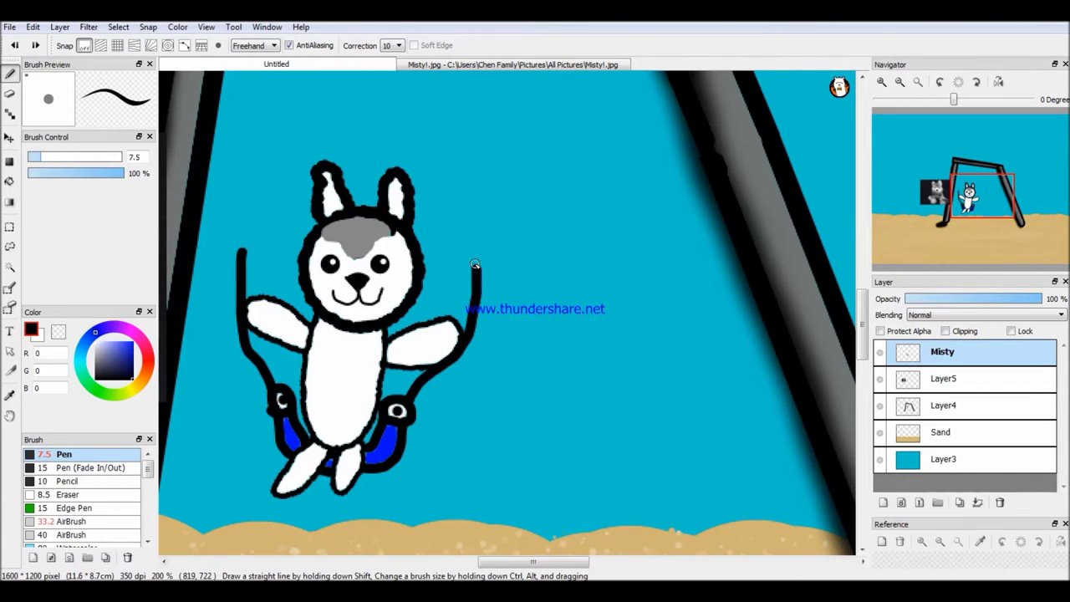
{"action": "left_click_drag", "start_coordinate": [434, 244], "coordinate": [437, 309]}
{"action": "key", "text": "ctrl+z"}
{"action": "key", "text": "ctrl+z"}
{"action": "key", "text": "ctrl+z"}
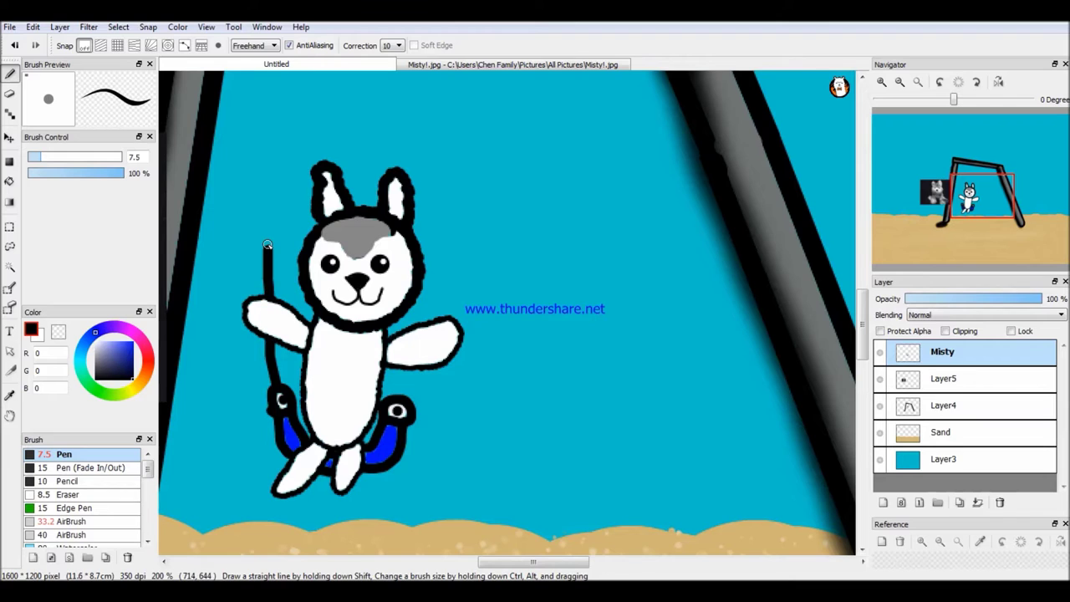
Draw the black outlines of two straps running from the seat loops up to rounded hangers on the crossbar.
{"action": "left_click_drag", "start_coordinate": [416, 377], "coordinate": [445, 232]}
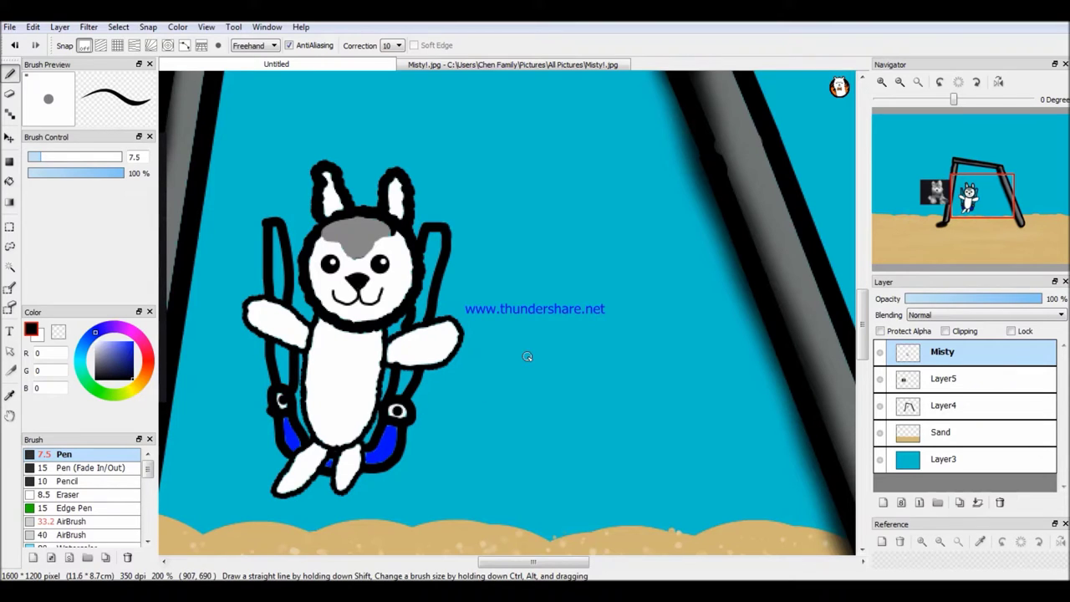
{"action": "scroll", "coordinate": [528, 356], "scroll_direction": "up", "scroll_amount": 3}
{"action": "mouse_move", "coordinate": [262, 334]}
{"action": "left_mouse_down"}
{"action": "mouse_move", "coordinate": [262, 115]}
{"action": "mouse_move", "coordinate": [284, 343]}
{"action": "left_mouse_up"}
{"action": "left_click_drag", "start_coordinate": [429, 171], "coordinate": [428, 347]}
{"action": "left_click_drag", "start_coordinate": [475, 119], "coordinate": [447, 344]}
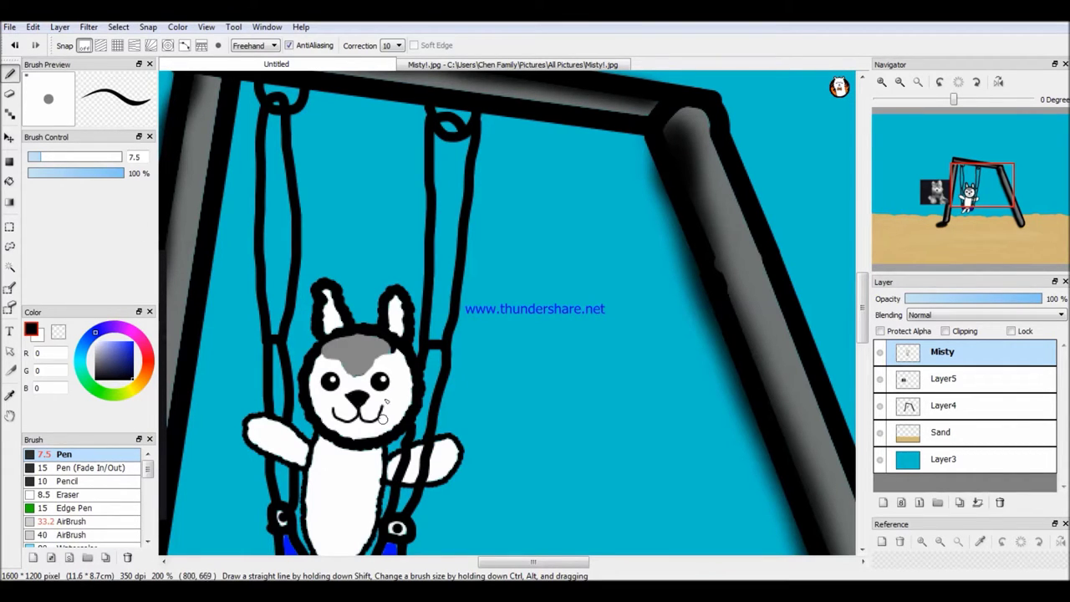
Fill both swing straps and their hangers at the crossbar with grey (100, 101, 112).
{"action": "left_click", "coordinate": [99, 362]}
{"action": "key", "text": "g"}
{"action": "left_click", "coordinate": [278, 225]}
{"action": "left_click", "coordinate": [452, 234]}
{"action": "left_click", "coordinate": [412, 464]}
{"action": "left_click", "coordinate": [401, 496]}
{"action": "key", "text": "b"}
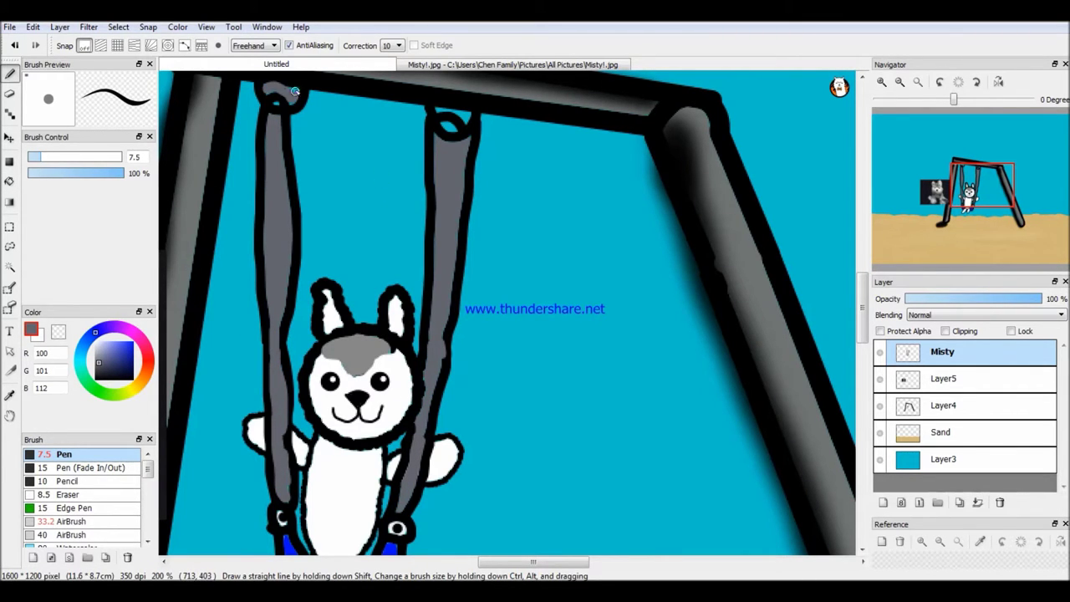
Delete Layer5, which holds the husky reference photo.
{"action": "left_click_drag", "start_coordinate": [351, 326], "coordinate": [532, 245]}
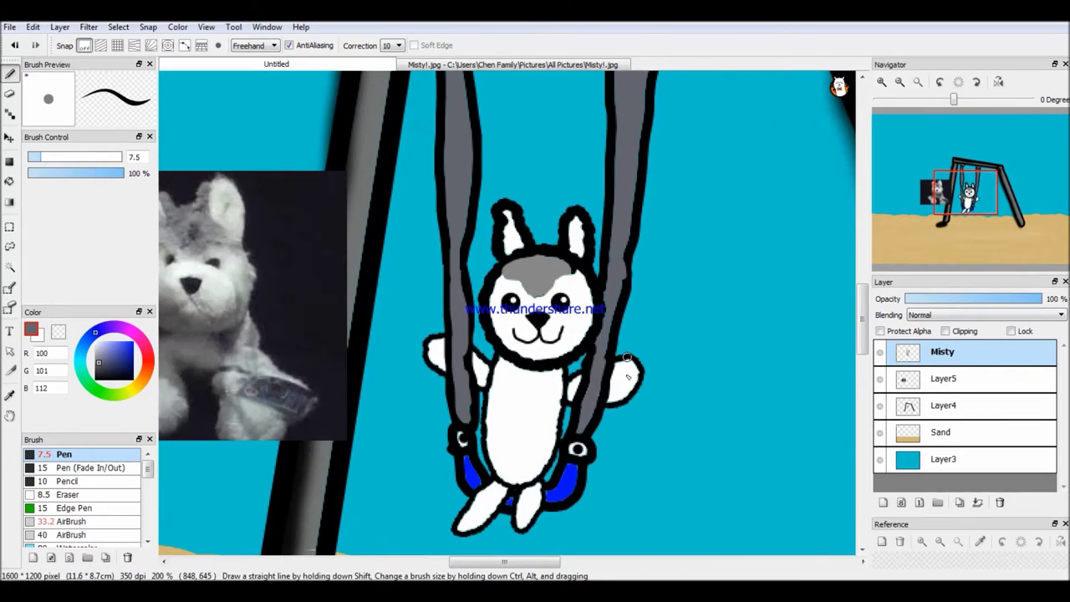
{"action": "left_click", "coordinate": [943, 379]}
{"action": "left_click", "coordinate": [999, 502]}
Draw two black U-shaped hangers with inner arcs under the crossbar, between the husky's swing and the right leg of the frame.
{"action": "left_click_drag", "start_coordinate": [500, 562], "coordinate": [540, 562]}
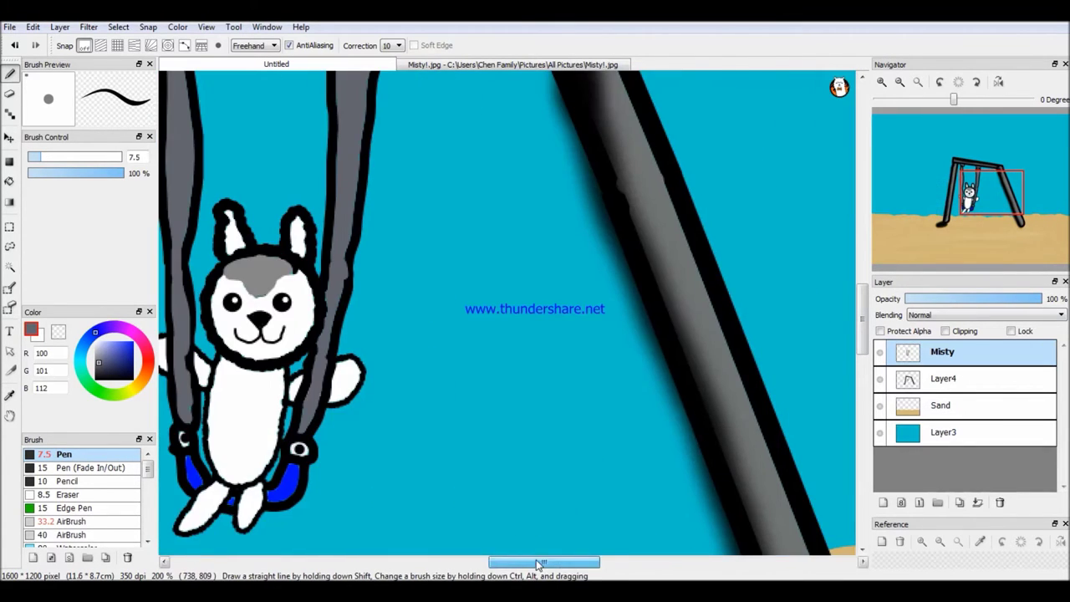
{"action": "left_click_drag", "start_coordinate": [862, 317], "coordinate": [862, 290]}
{"action": "mouse_move", "coordinate": [529, 246]}
{"action": "left_mouse_down"}
{"action": "mouse_move", "coordinate": [541, 272]}
{"action": "mouse_move", "coordinate": [574, 249]}
{"action": "left_mouse_up"}
{"action": "left_click_drag", "start_coordinate": [430, 234], "coordinate": [455, 268]}
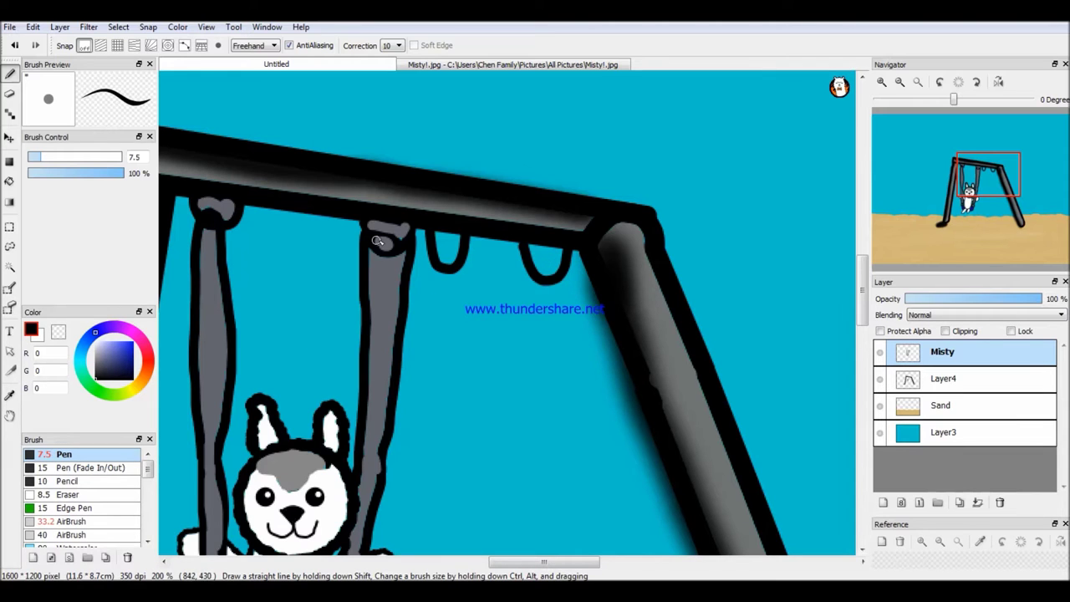
{"action": "mouse_move", "coordinate": [448, 247]}
{"action": "left_mouse_down"}
{"action": "mouse_move", "coordinate": [524, 311]}
{"action": "mouse_move", "coordinate": [539, 257]}
{"action": "mouse_move", "coordinate": [521, 265]}
{"action": "mouse_move", "coordinate": [459, 248]}
{"action": "left_mouse_up"}
{"action": "key", "text": "ctrl+z"}
{"action": "left_click_drag", "start_coordinate": [535, 260], "coordinate": [560, 257]}
{"action": "mouse_move", "coordinate": [863, 286]}
{"action": "left_mouse_down"}
{"action": "mouse_move", "coordinate": [866, 333]}
{"action": "mouse_move", "coordinate": [865, 303]}
{"action": "left_mouse_up"}
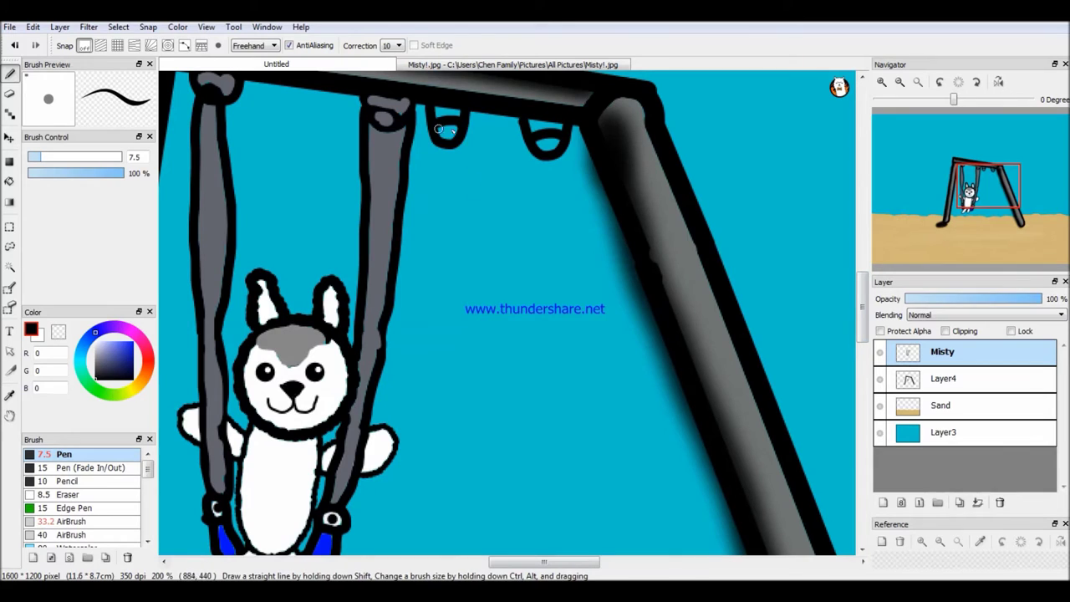
Draw two pairs of long black strap outlines hanging down from the new hangers for a second swing.
{"action": "scroll", "coordinate": [466, 161], "scroll_direction": "down", "scroll_amount": 1}
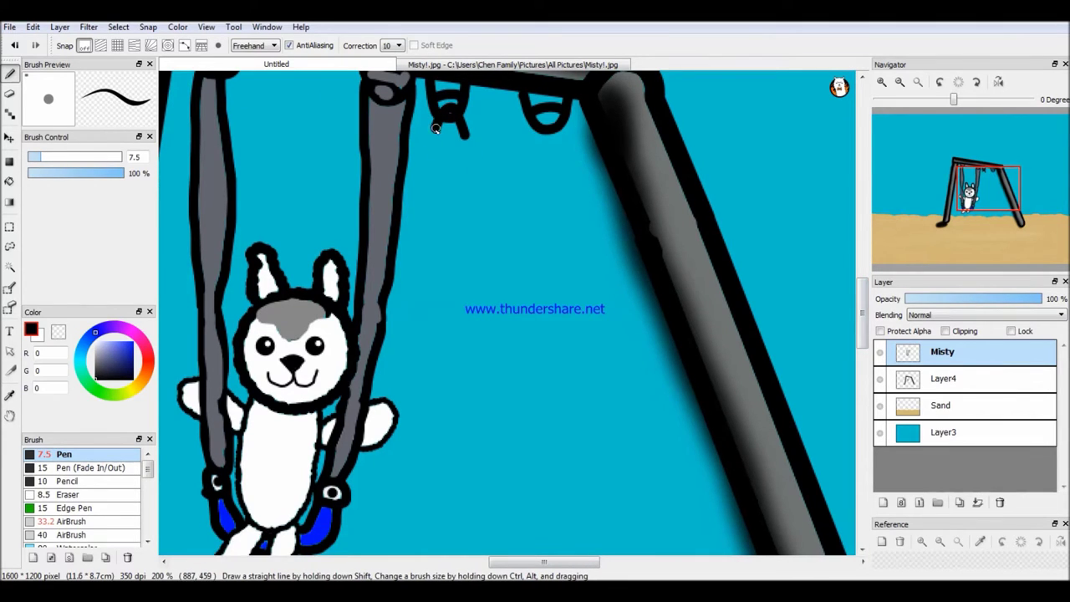
{"action": "left_click_drag", "start_coordinate": [434, 121], "coordinate": [428, 438]}
{"action": "left_click_drag", "start_coordinate": [462, 135], "coordinate": [460, 480]}
{"action": "left_click_drag", "start_coordinate": [535, 118], "coordinate": [535, 482]}
{"action": "left_click_drag", "start_coordinate": [573, 114], "coordinate": [577, 483]}
Draw a black round loop at the lower end of the second swing's right strap and fill it white.
{"action": "left_click_drag", "start_coordinate": [862, 323], "coordinate": [862, 334]}
{"action": "left_click_drag", "start_coordinate": [539, 402], "coordinate": [542, 407]}
{"action": "key", "text": "ctrl+z"}
{"action": "mouse_move", "coordinate": [540, 400]}
{"action": "left_mouse_down"}
{"action": "mouse_move", "coordinate": [567, 399]}
{"action": "mouse_move", "coordinate": [541, 406]}
{"action": "left_mouse_up"}
{"action": "key", "text": "ctrl+z"}
{"action": "left_click", "coordinate": [97, 342]}
{"action": "left_click", "coordinate": [10, 181]}
{"action": "left_click", "coordinate": [554, 414]}
Draw a matching white-filled loop under the second swing's left strap and dot the centres of both loops black.
{"action": "left_click", "coordinate": [96, 379]}
{"action": "left_click", "coordinate": [10, 75]}
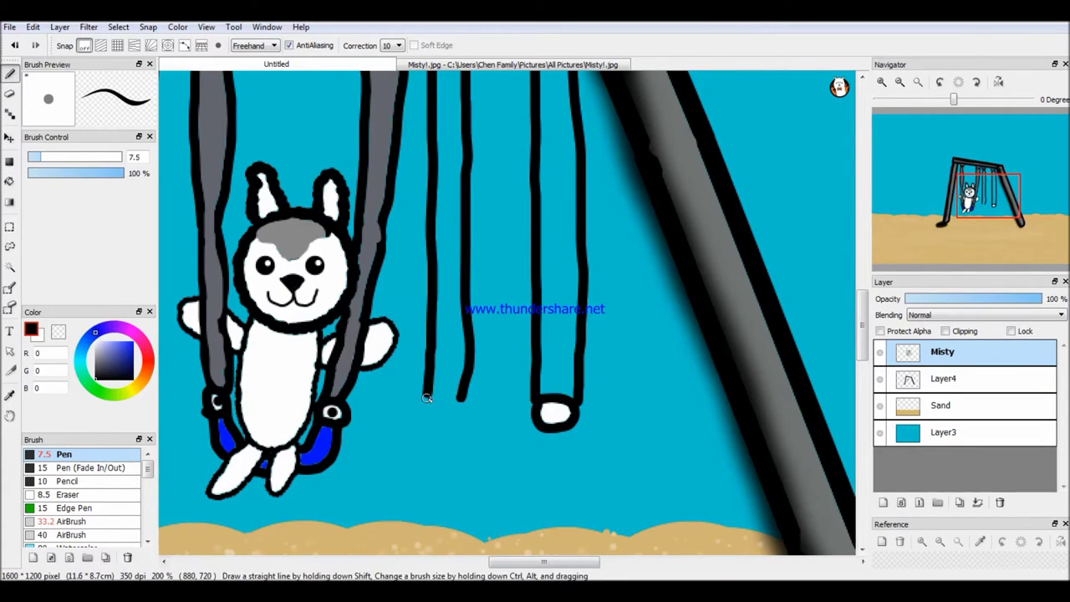
{"action": "left_click_drag", "start_coordinate": [428, 397], "coordinate": [430, 401]}
{"action": "left_click", "coordinate": [10, 181]}
{"action": "left_click", "coordinate": [443, 414]}
{"action": "key", "text": "ctrl+z"}
{"action": "left_click", "coordinate": [441, 416]}
{"action": "left_click", "coordinate": [9, 73]}
{"action": "left_click", "coordinate": [438, 412]}
{"action": "left_click", "coordinate": [555, 412]}
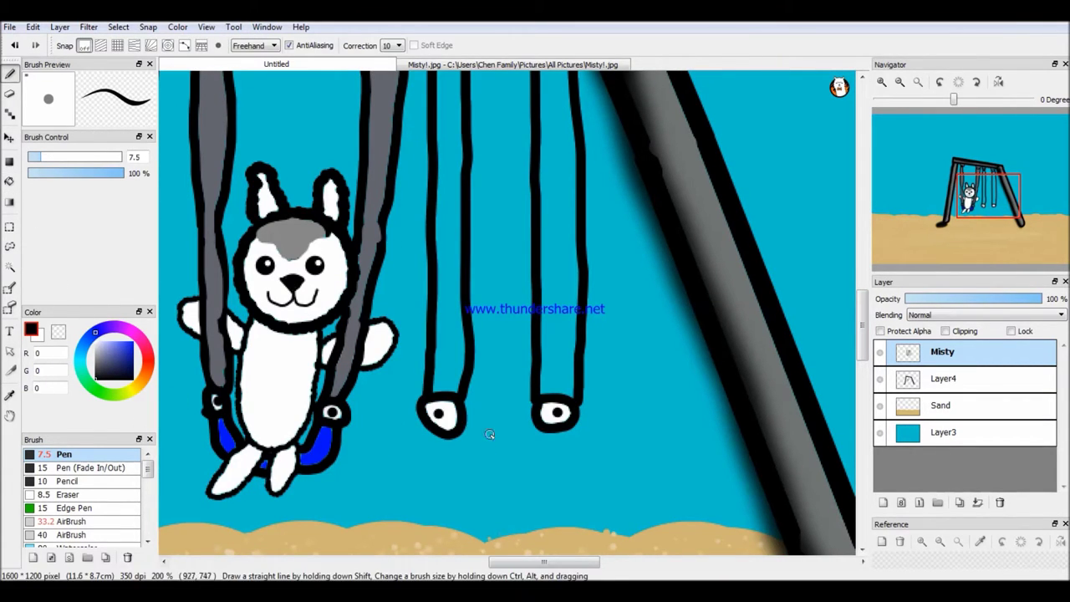
Draw a curved black seat outline between the second swing's loops and fill it with the first seat's bright blue.
{"action": "left_click_drag", "start_coordinate": [445, 478], "coordinate": [578, 418]}
{"action": "left_click", "coordinate": [96, 343]}
{"action": "left_click", "coordinate": [10, 181]}
{"action": "left_click", "coordinate": [10, 394]}
{"action": "left_click", "coordinate": [317, 450]}
{"action": "left_click", "coordinate": [10, 181]}
{"action": "left_click", "coordinate": [448, 458]}
Fill the second swing's two straps with the grey (100, 101, 112) sampled from the first swing.
{"action": "left_click", "coordinate": [341, 244], "text": "alt"}
{"action": "left_click", "coordinate": [449, 292]}
{"action": "left_click", "coordinate": [567, 192]}
{"action": "left_click", "coordinate": [567, 192]}
{"action": "mouse_move", "coordinate": [862, 344]}
{"action": "left_mouse_down"}
{"action": "mouse_move", "coordinate": [863, 320]}
{"action": "mouse_move", "coordinate": [867, 349]}
{"action": "left_mouse_up"}
{"action": "scroll", "coordinate": [83, 493], "scroll_direction": "down", "scroll_amount": 1}
Shade the husky and both blue seats with soft black shadows using the AirBrush at size 23 and 43 % opacity.
{"action": "left_click", "coordinate": [74, 507]}
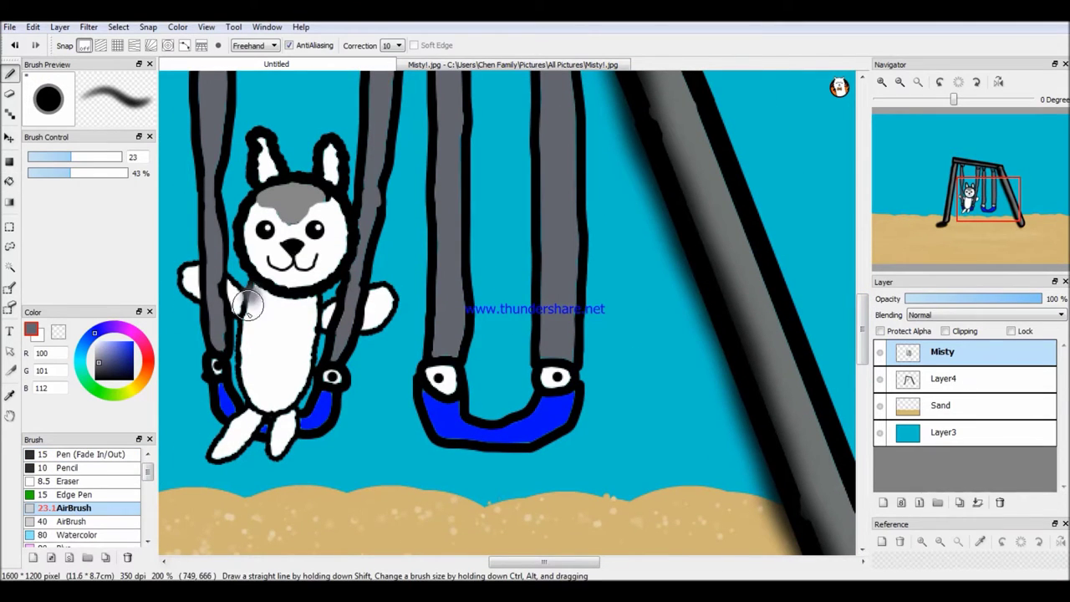
{"action": "mouse_move", "coordinate": [257, 291]}
{"action": "left_mouse_down"}
{"action": "mouse_move", "coordinate": [226, 434]}
{"action": "mouse_move", "coordinate": [196, 288]}
{"action": "mouse_move", "coordinate": [250, 184]}
{"action": "mouse_move", "coordinate": [319, 158]}
{"action": "left_mouse_up"}
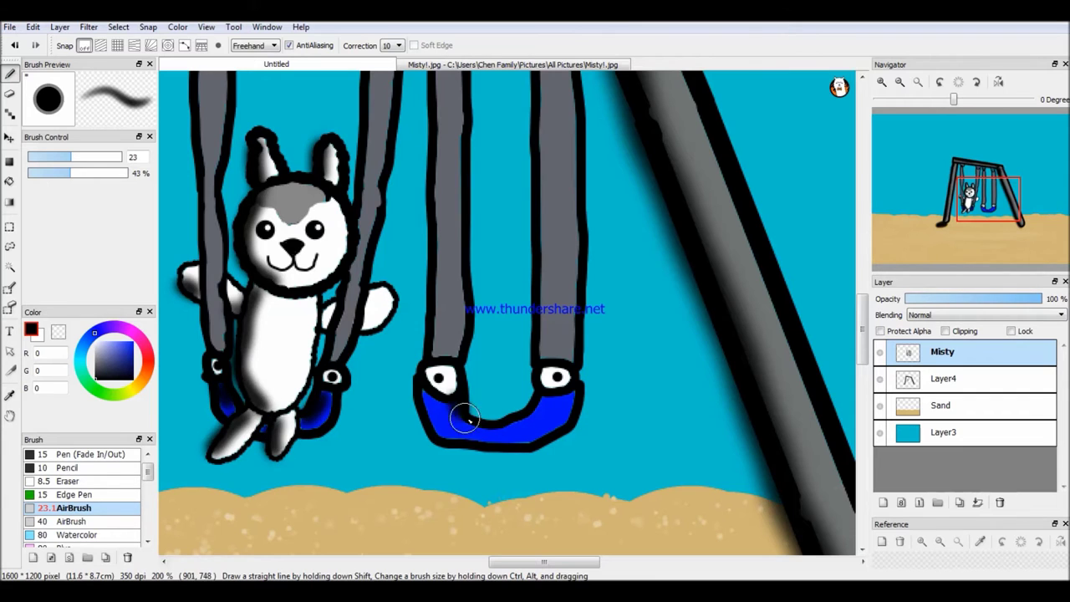
{"action": "left_click_drag", "start_coordinate": [458, 415], "coordinate": [532, 407]}
{"action": "left_click_drag", "start_coordinate": [425, 408], "coordinate": [570, 404]}
Airbrush soft black shading along the left sides of the second swing's grey straps.
{"action": "scroll", "coordinate": [539, 283], "scroll_direction": "up", "scroll_amount": 2}
{"action": "left_click_drag", "start_coordinate": [436, 121], "coordinate": [430, 451]}
{"action": "left_click_drag", "start_coordinate": [540, 461], "coordinate": [541, 135]}
Review the whole picture and check the contents of the Misty and Layer4 layers by toggling their visibility.
{"action": "scroll", "coordinate": [543, 142], "scroll_direction": "up", "scroll_amount": 1}
{"action": "mouse_move", "coordinate": [574, 565]}
{"action": "left_mouse_down"}
{"action": "mouse_move", "coordinate": [519, 566]}
{"action": "mouse_move", "coordinate": [550, 566]}
{"action": "left_mouse_up"}
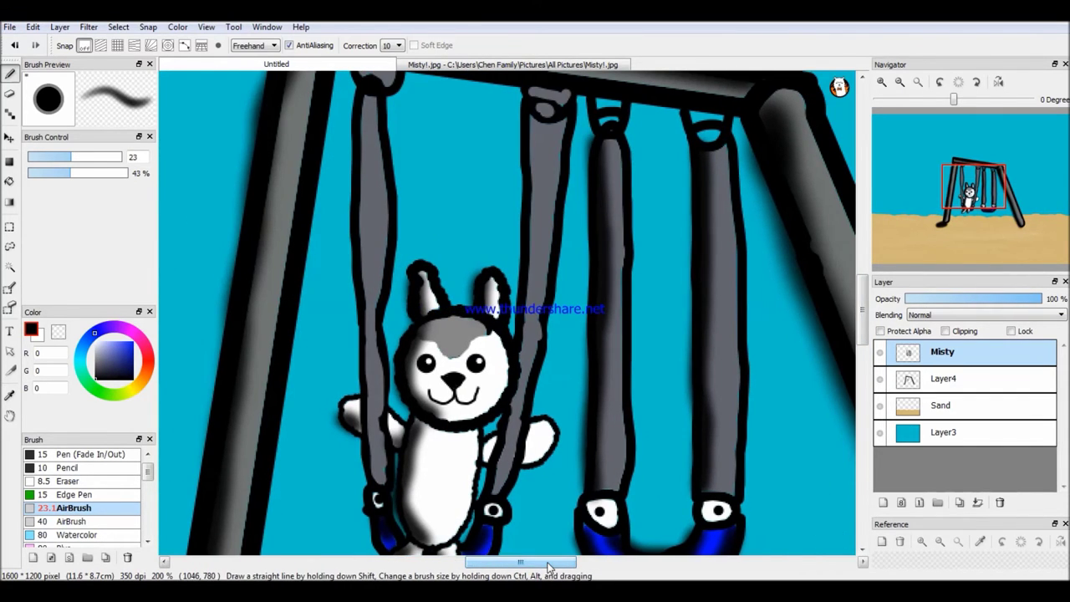
{"action": "scroll", "coordinate": [491, 430], "scroll_direction": "down", "scroll_amount": 3}
{"action": "scroll", "coordinate": [495, 434], "scroll_direction": "up", "scroll_amount": 1}
{"action": "left_click_drag", "start_coordinate": [862, 303], "coordinate": [861, 318]}
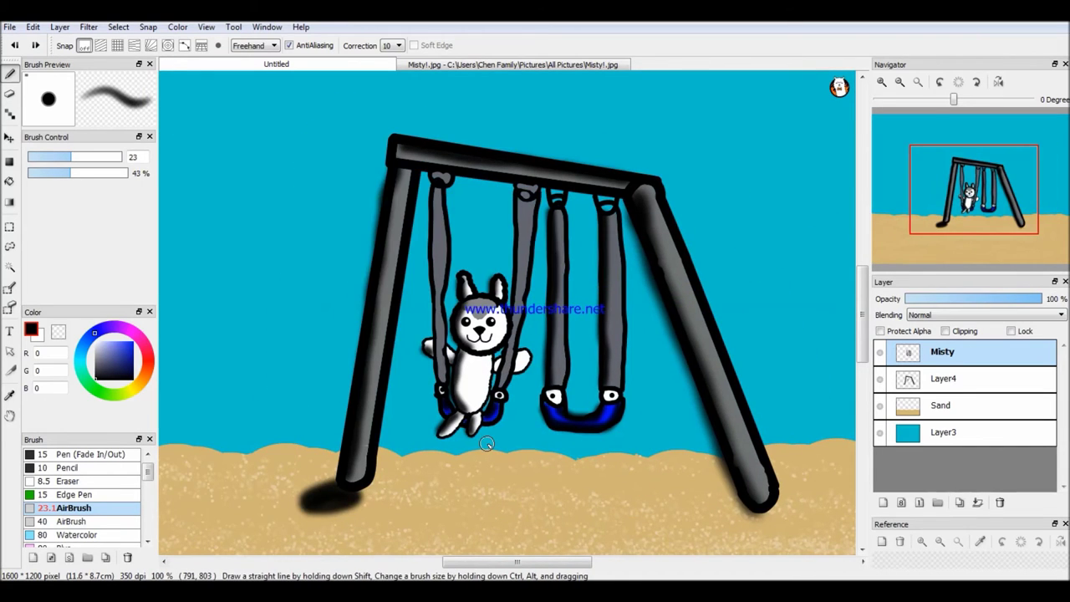
{"action": "left_click", "coordinate": [878, 352]}
{"action": "left_click", "coordinate": [879, 353]}
{"action": "left_click", "coordinate": [881, 381]}
{"action": "left_click", "coordinate": [881, 381]}
Set the painting colour to green (0, 130, 10) and browse the leaf, flower and star brushes.
{"action": "left_click_drag", "start_coordinate": [530, 563], "coordinate": [486, 555]}
{"action": "left_click", "coordinate": [95, 389]}
{"action": "left_click", "coordinate": [133, 360]}
{"action": "mouse_move", "coordinate": [146, 479]}
{"action": "left_mouse_down"}
{"action": "mouse_move", "coordinate": [145, 539]}
{"action": "mouse_move", "coordinate": [144, 472]}
{"action": "mouse_move", "coordinate": [138, 511]}
{"action": "left_mouse_up"}
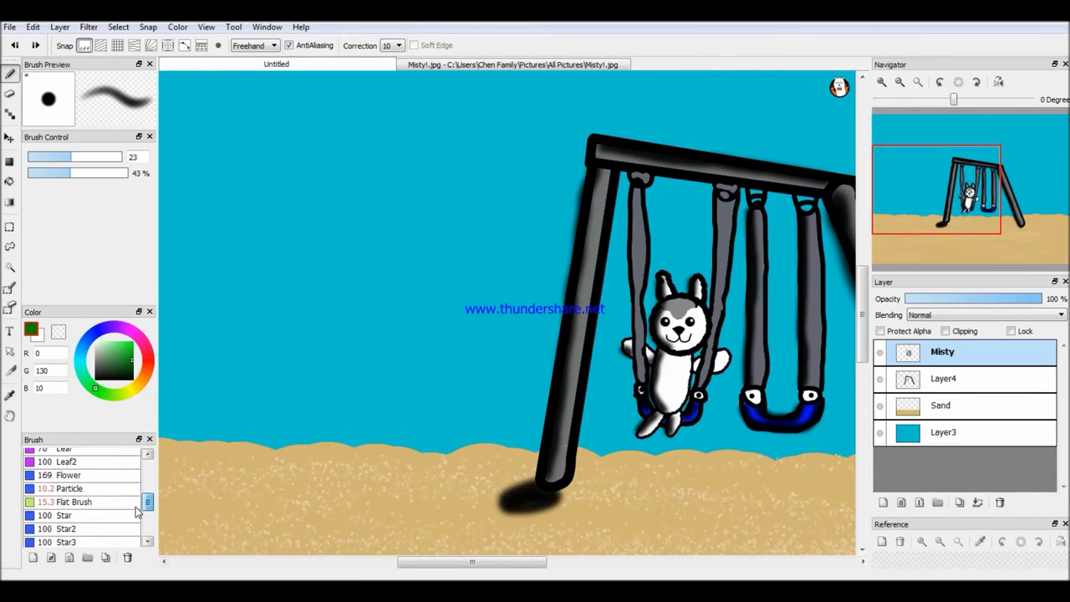